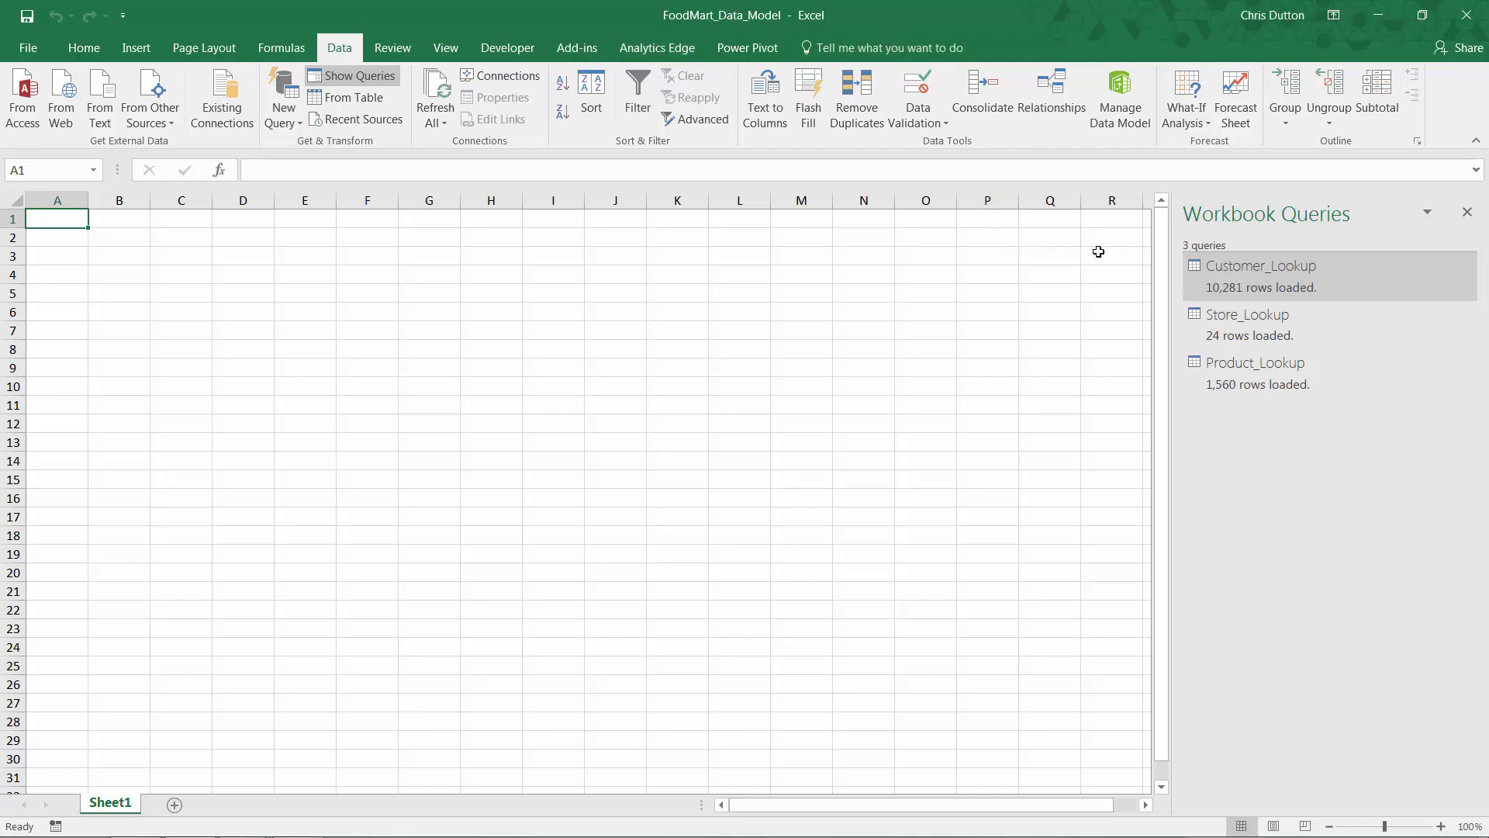
Step: Create a new query from the Calendar_Lookup CSV file and open it for editing
{"action": "mouse_move", "coordinate": [1281, 271]}
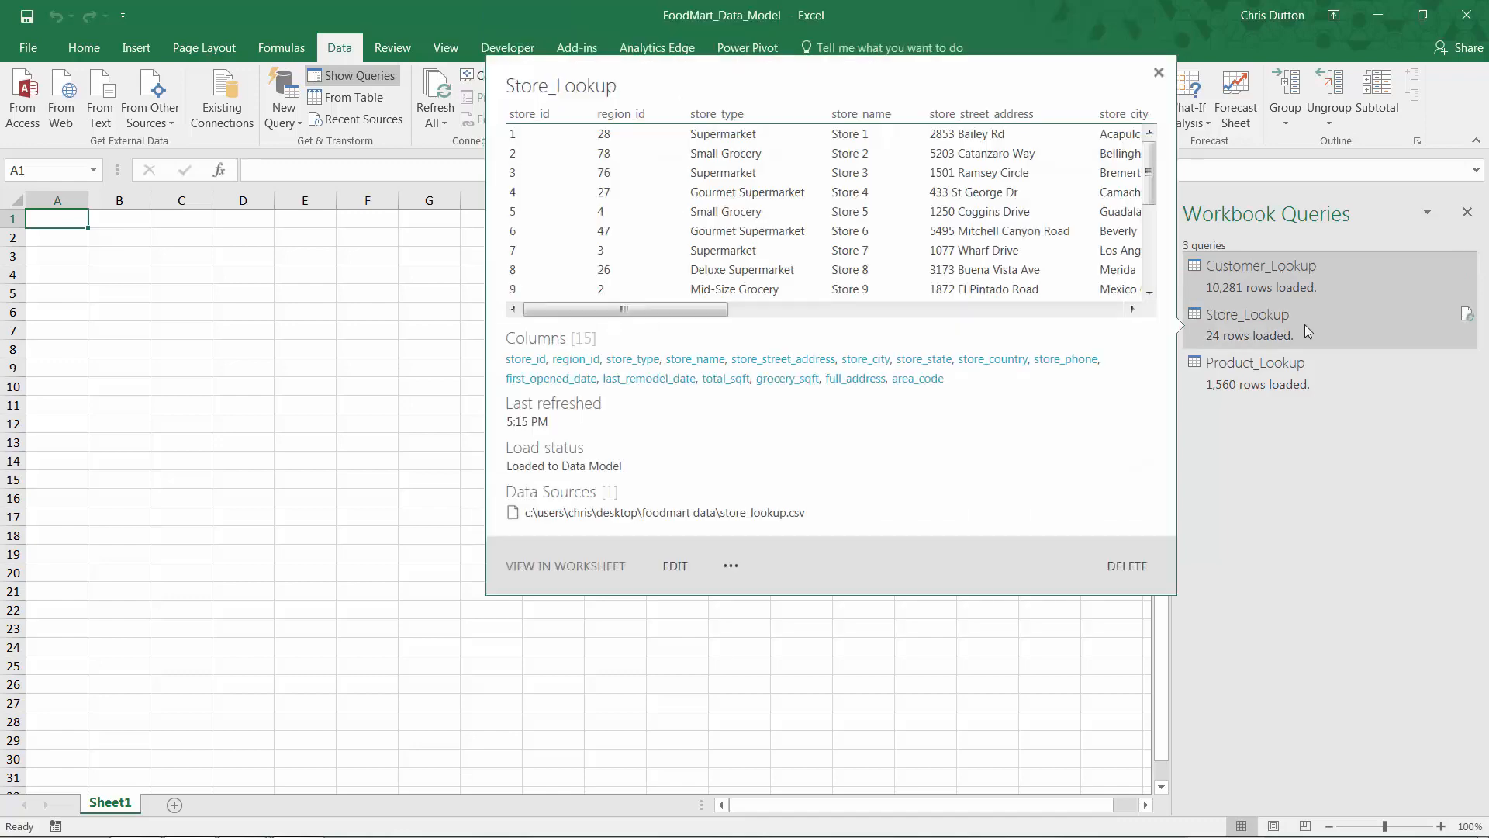
{"action": "mouse_move", "coordinate": [1300, 367]}
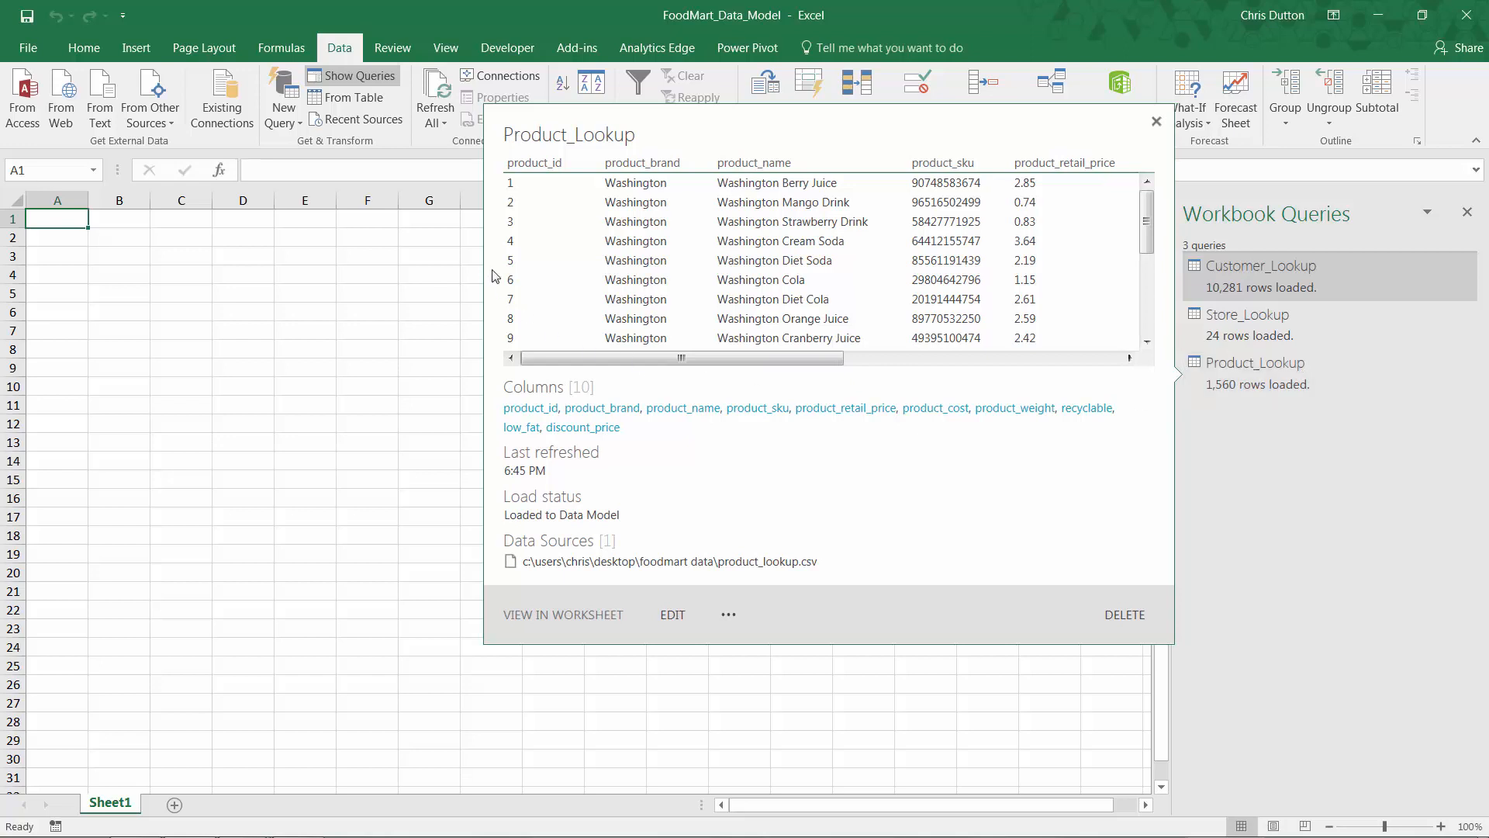
{"action": "left_click", "coordinate": [283, 124]}
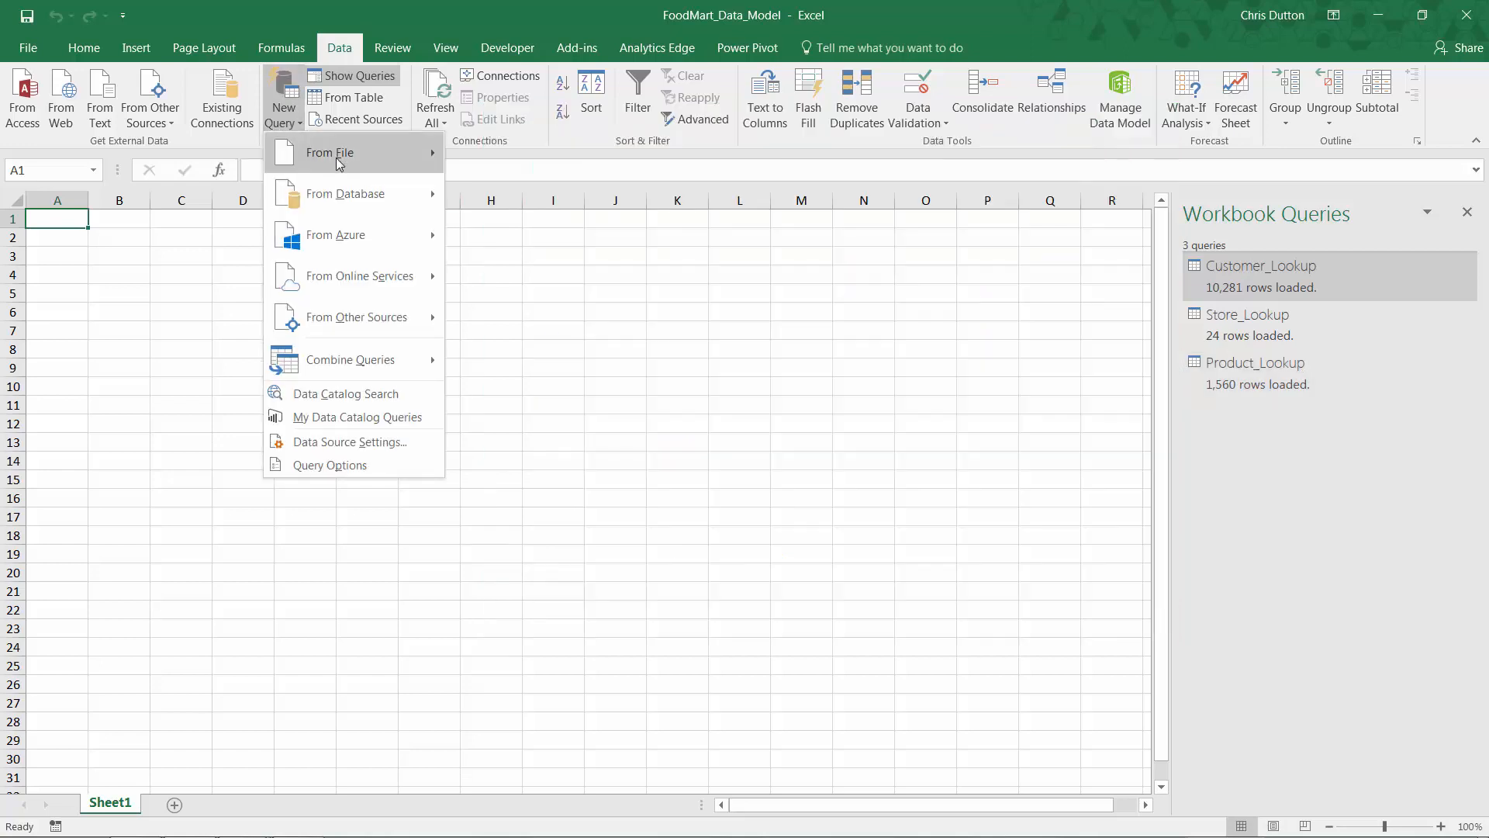
{"action": "mouse_move", "coordinate": [341, 152]}
{"action": "left_click", "coordinate": [529, 196]}
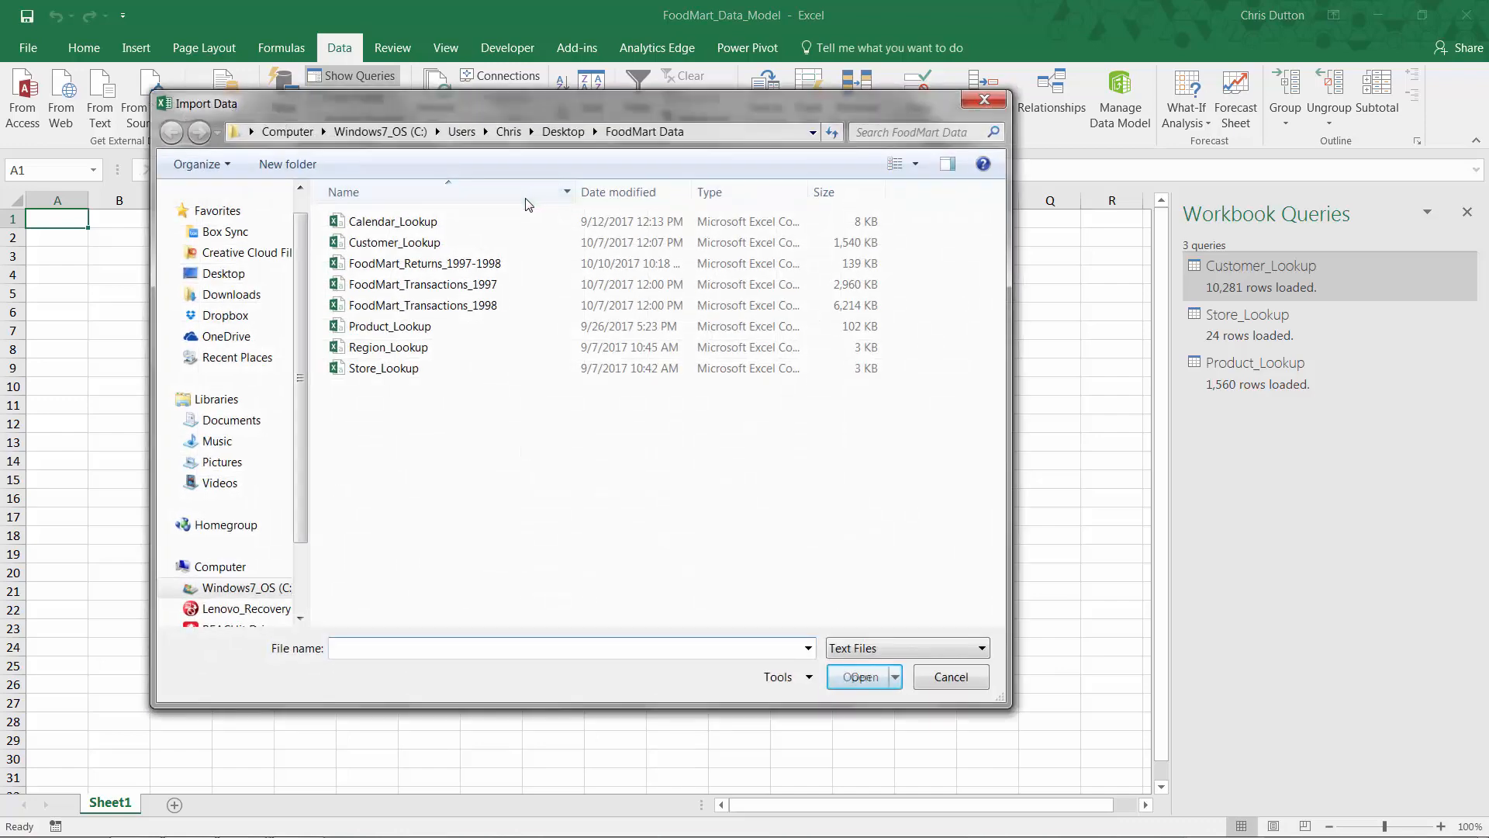
{"action": "double_click", "coordinate": [384, 222]}
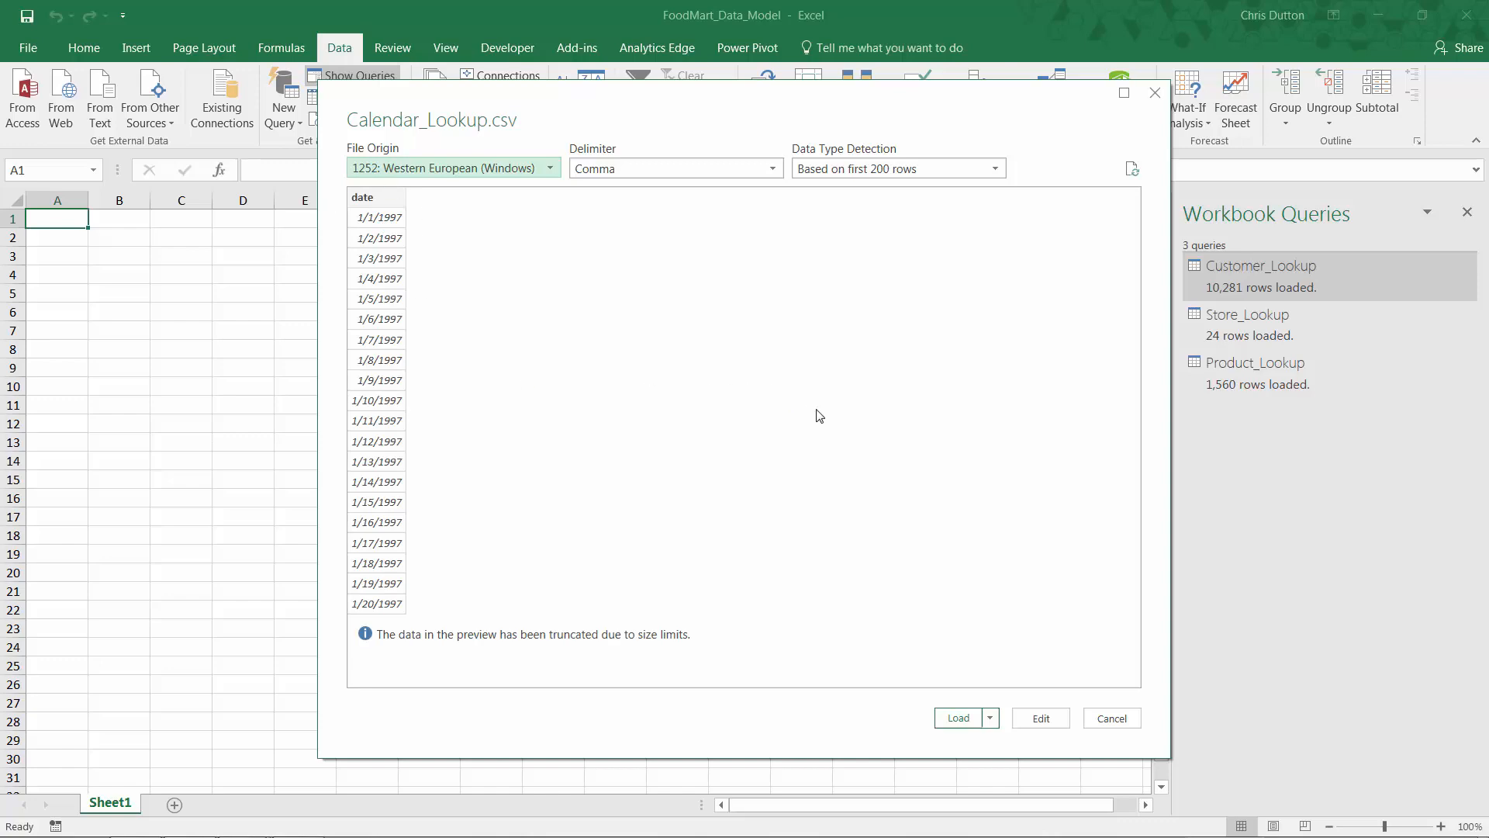
{"action": "left_click", "coordinate": [1041, 718]}
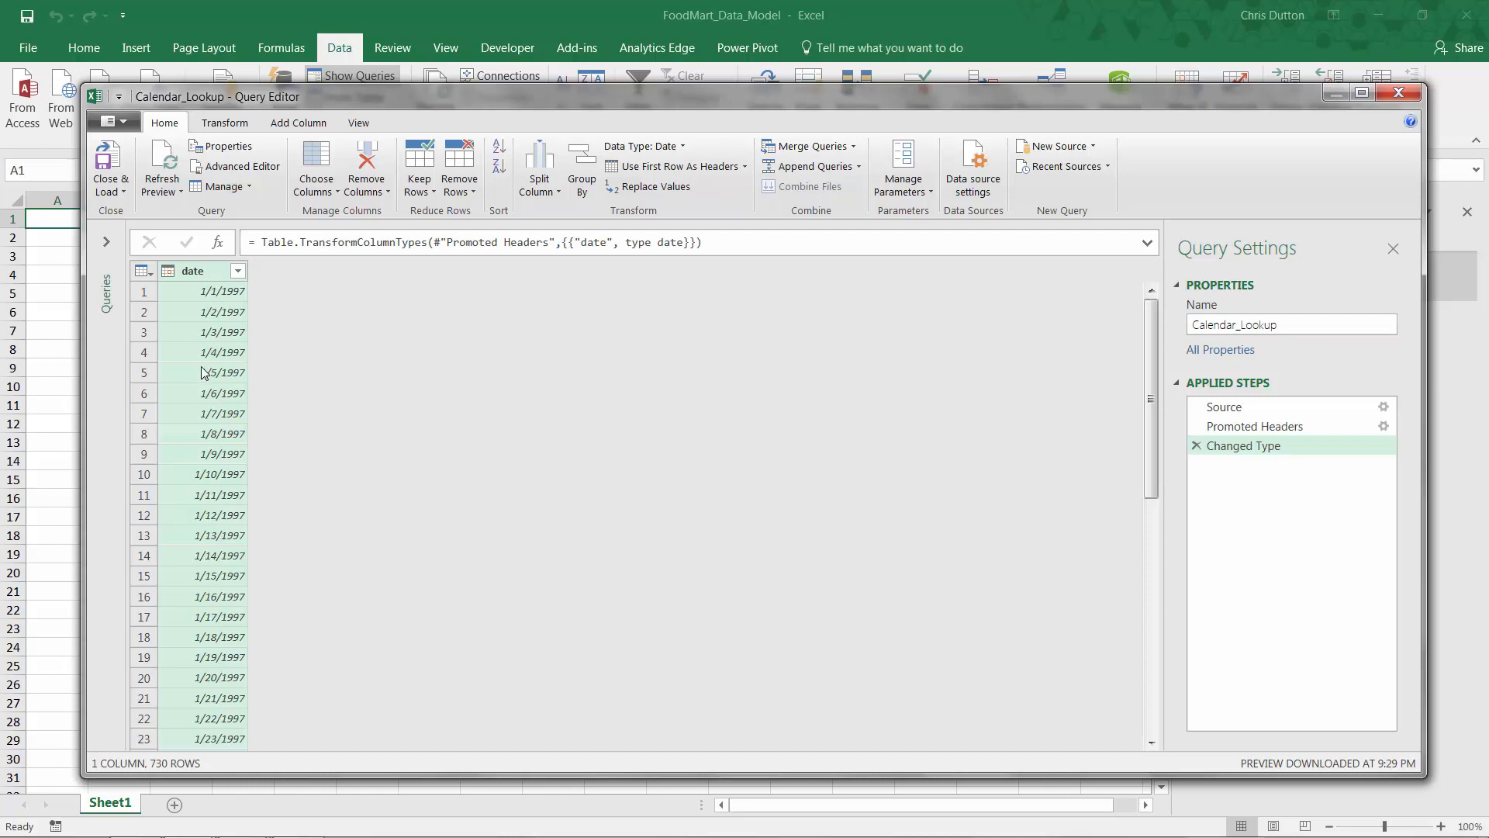
Step: Compare the date operations offered for transforming the date column with those for adding a new column
{"action": "left_click", "coordinate": [222, 125]}
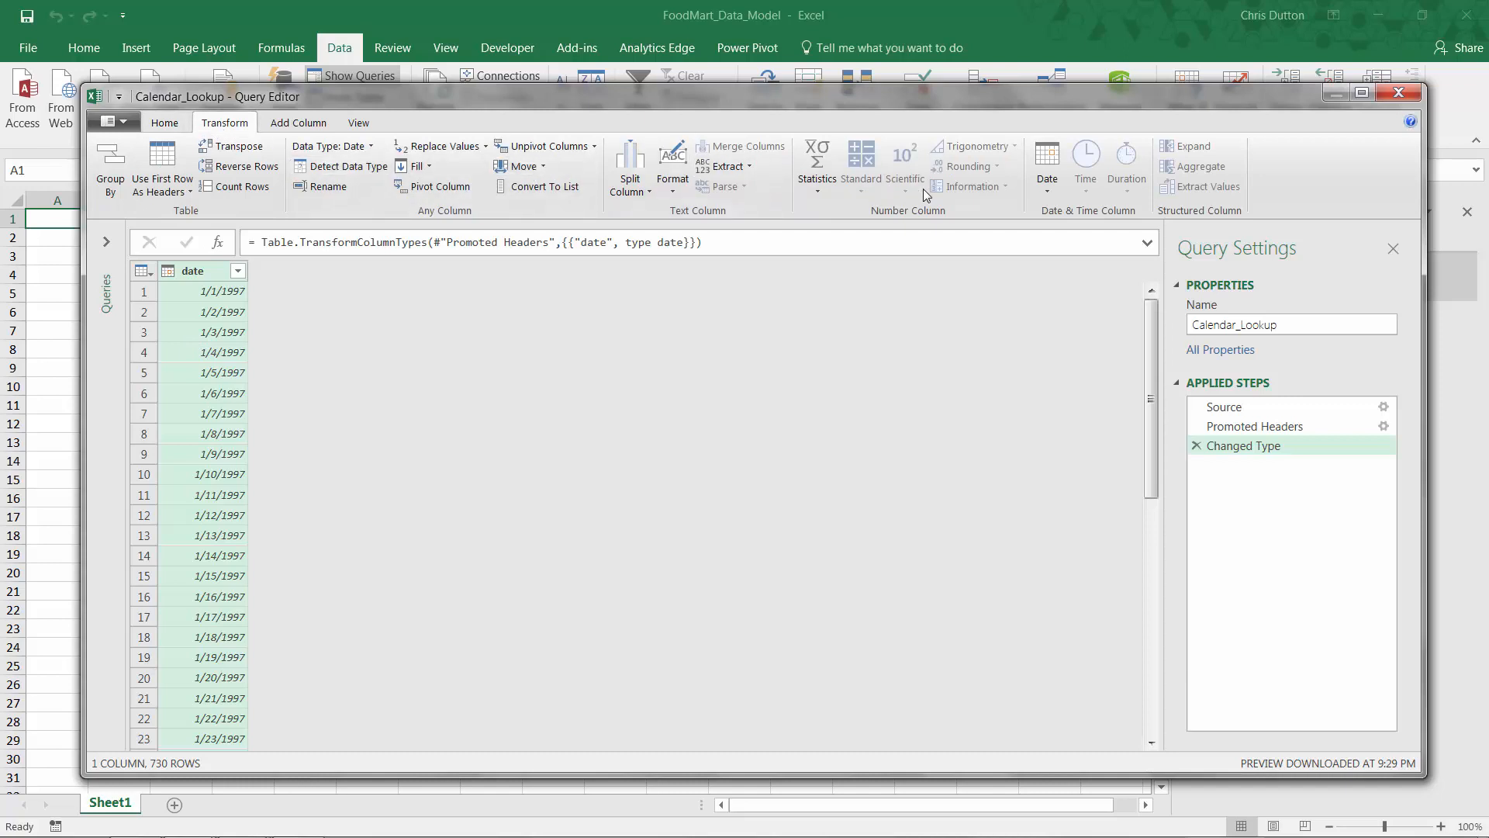
{"action": "left_click", "coordinate": [1046, 184]}
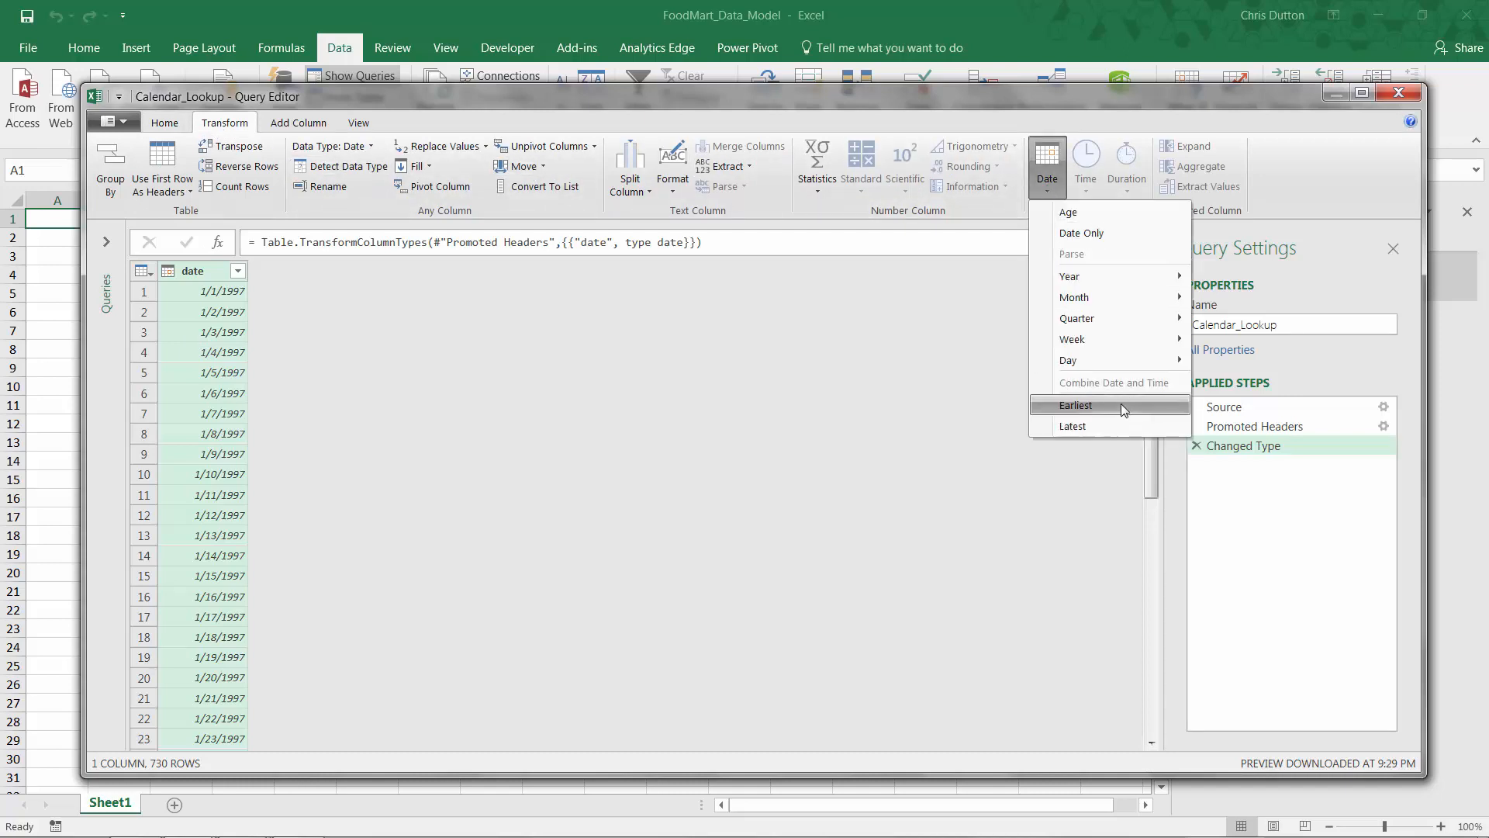
{"action": "left_click", "coordinate": [329, 122]}
{"action": "left_click", "coordinate": [778, 167]}
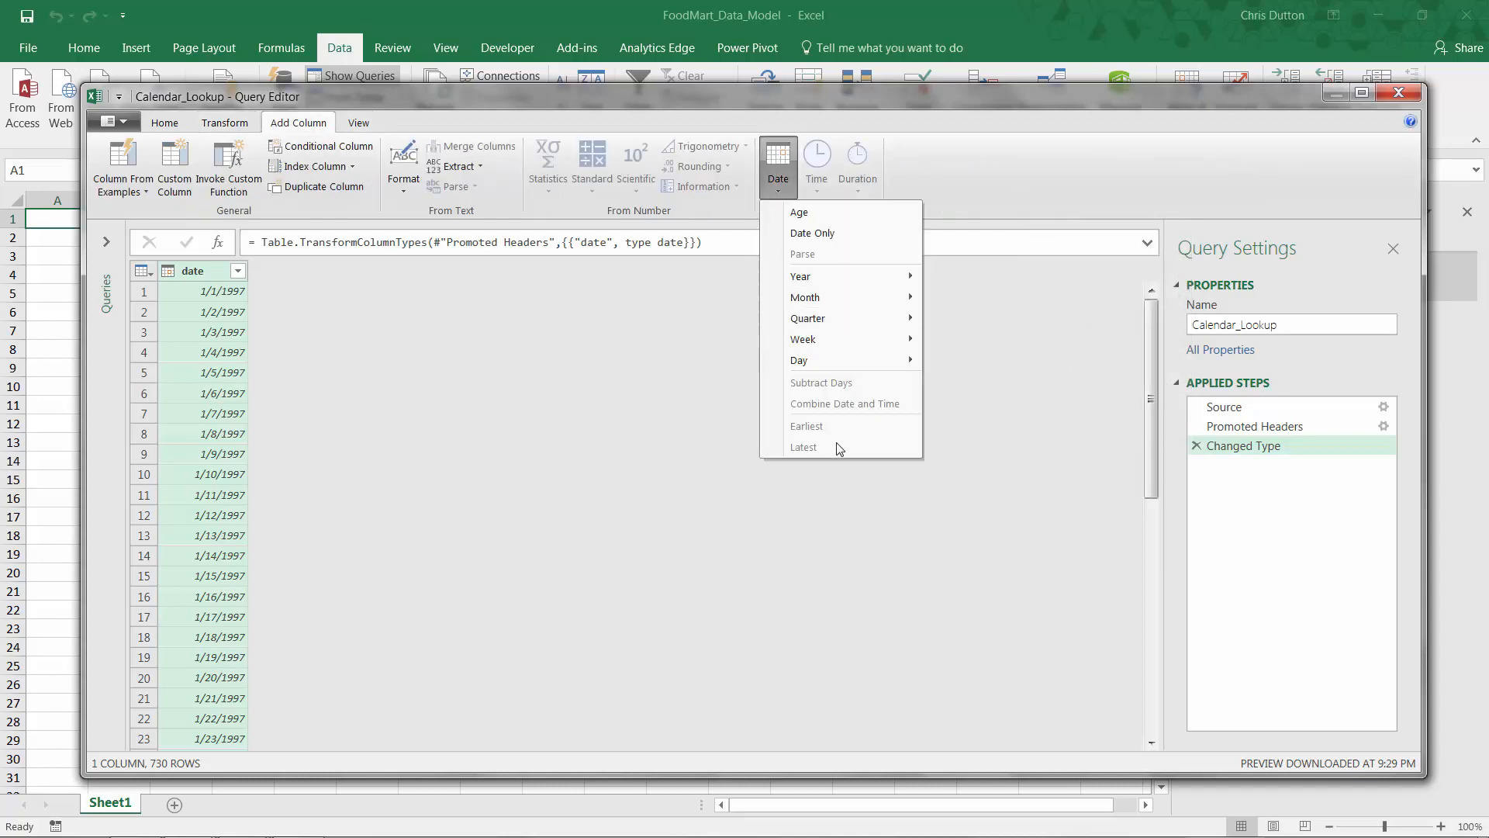
Step: Calculate the earliest date in the date column, and remove that calculation from the applied steps
{"action": "left_click", "coordinate": [226, 124]}
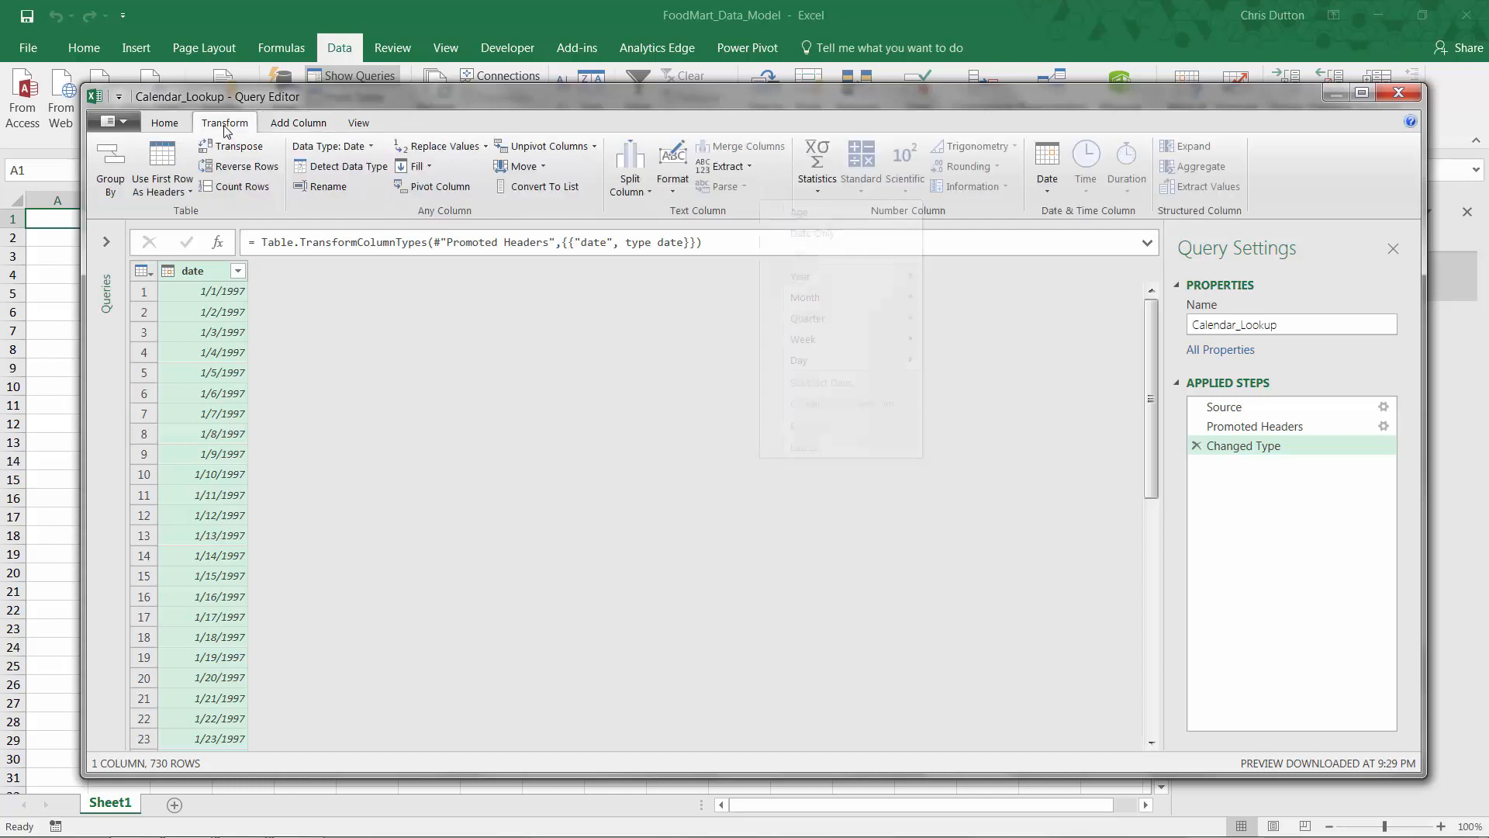
{"action": "left_click", "coordinate": [1053, 183]}
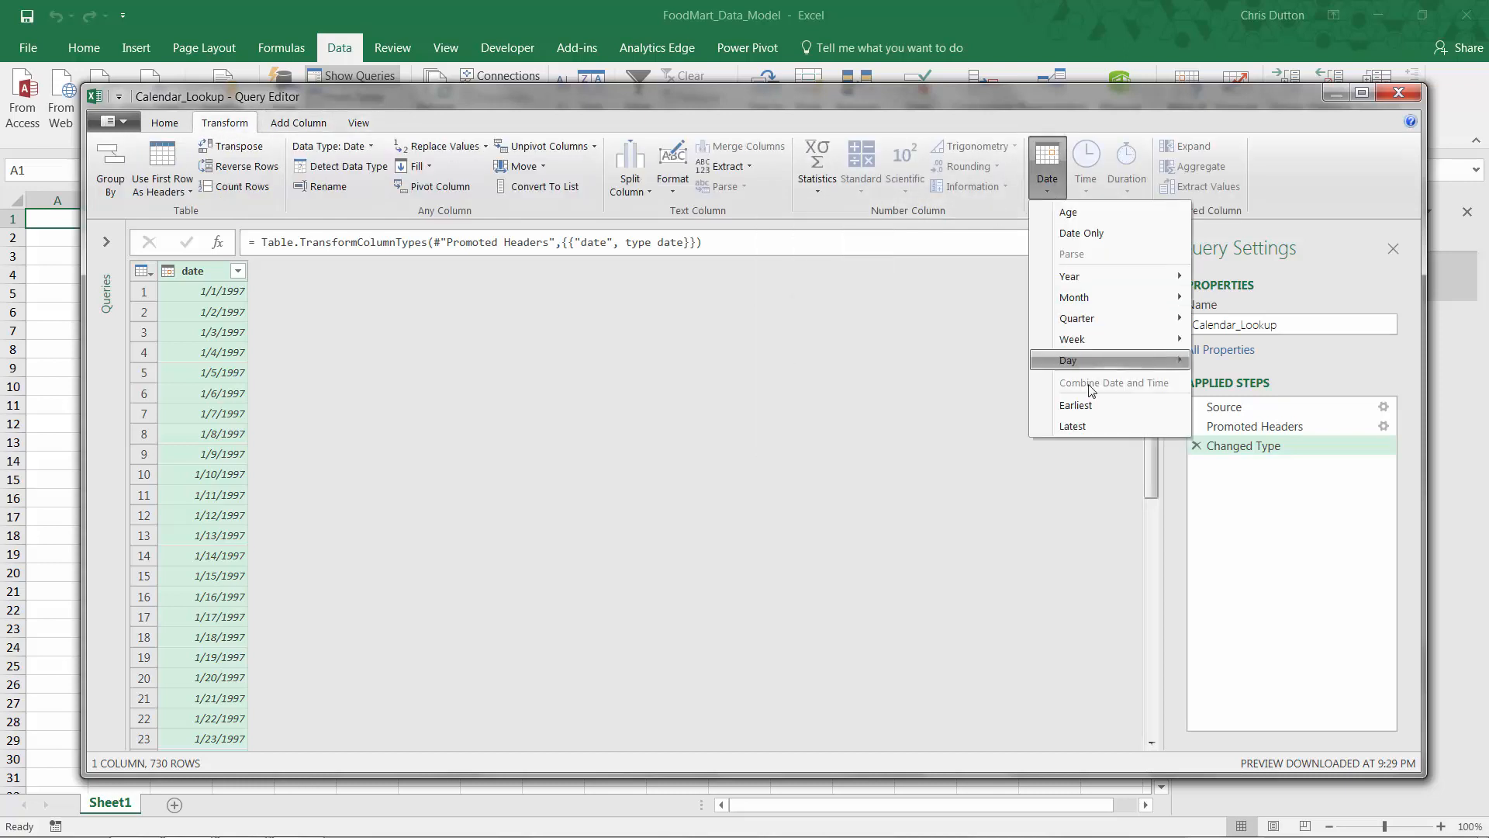
{"action": "left_click", "coordinate": [1090, 406]}
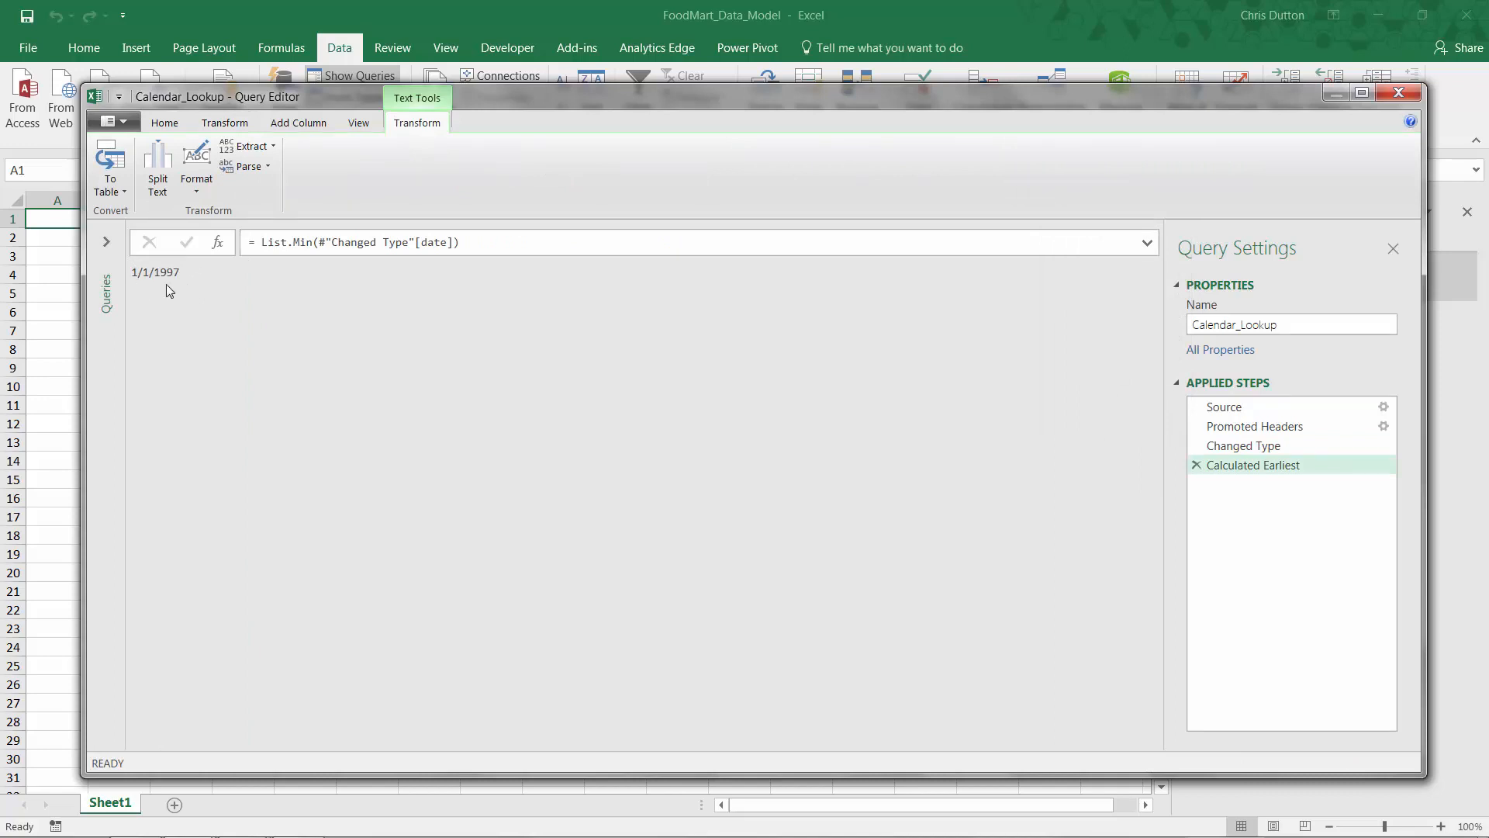
{"action": "left_click", "coordinate": [1196, 464]}
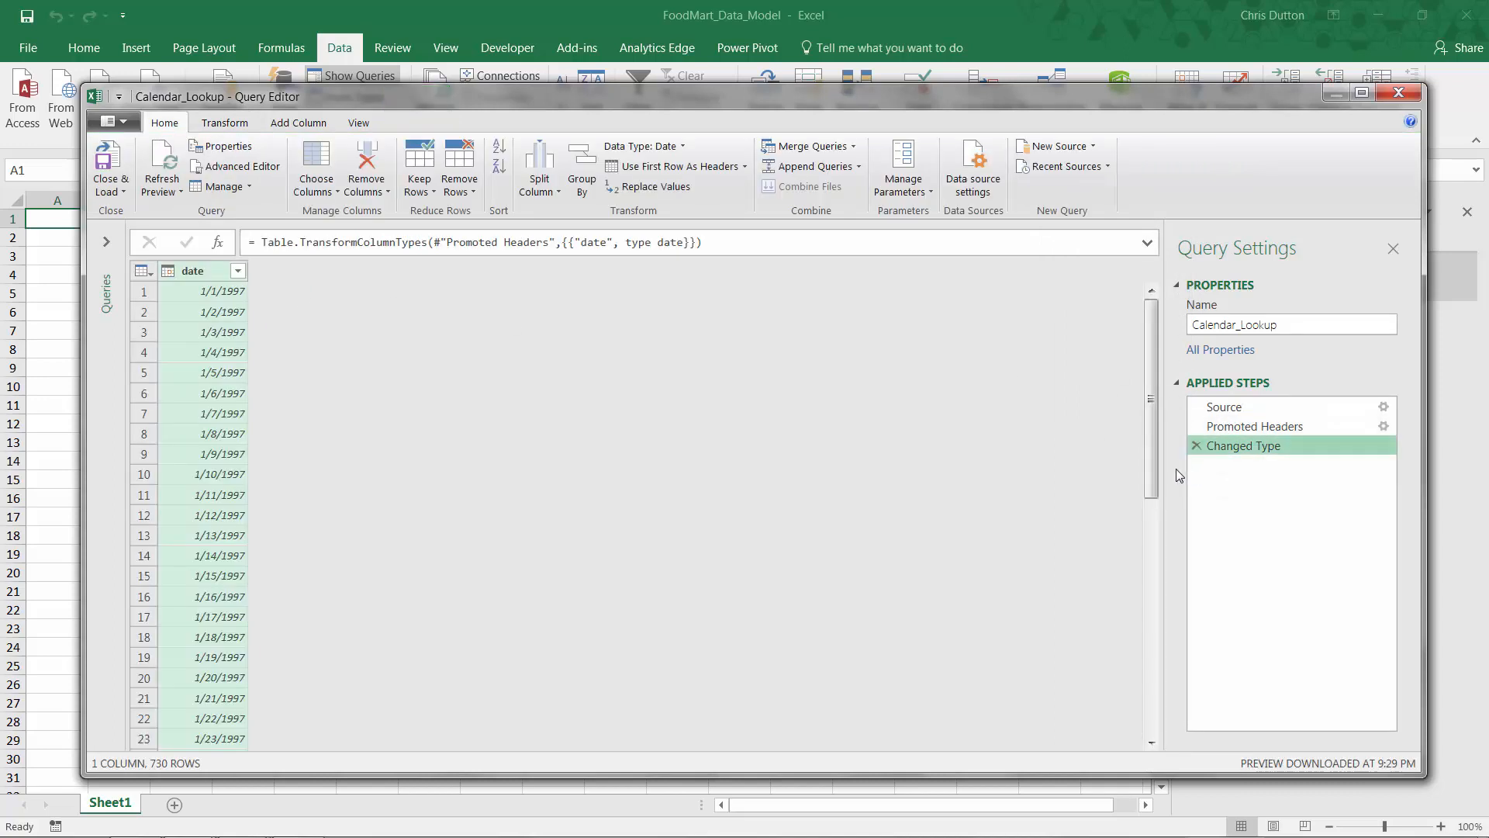
Step: Calculate the latest date in the date column, and remove that calculation from the applied steps
{"action": "left_click", "coordinate": [224, 122]}
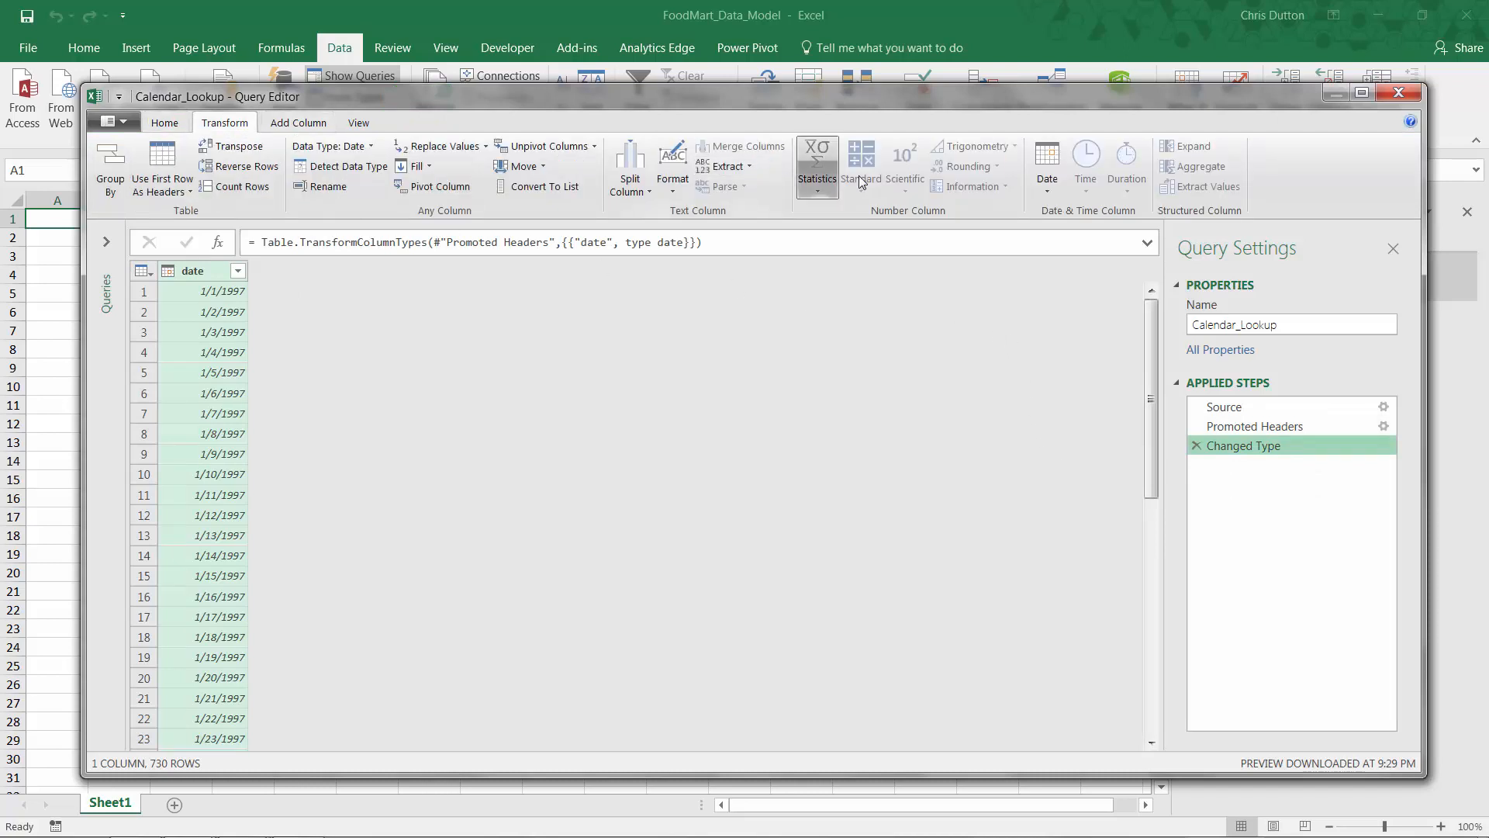
{"action": "left_click", "coordinate": [1046, 184]}
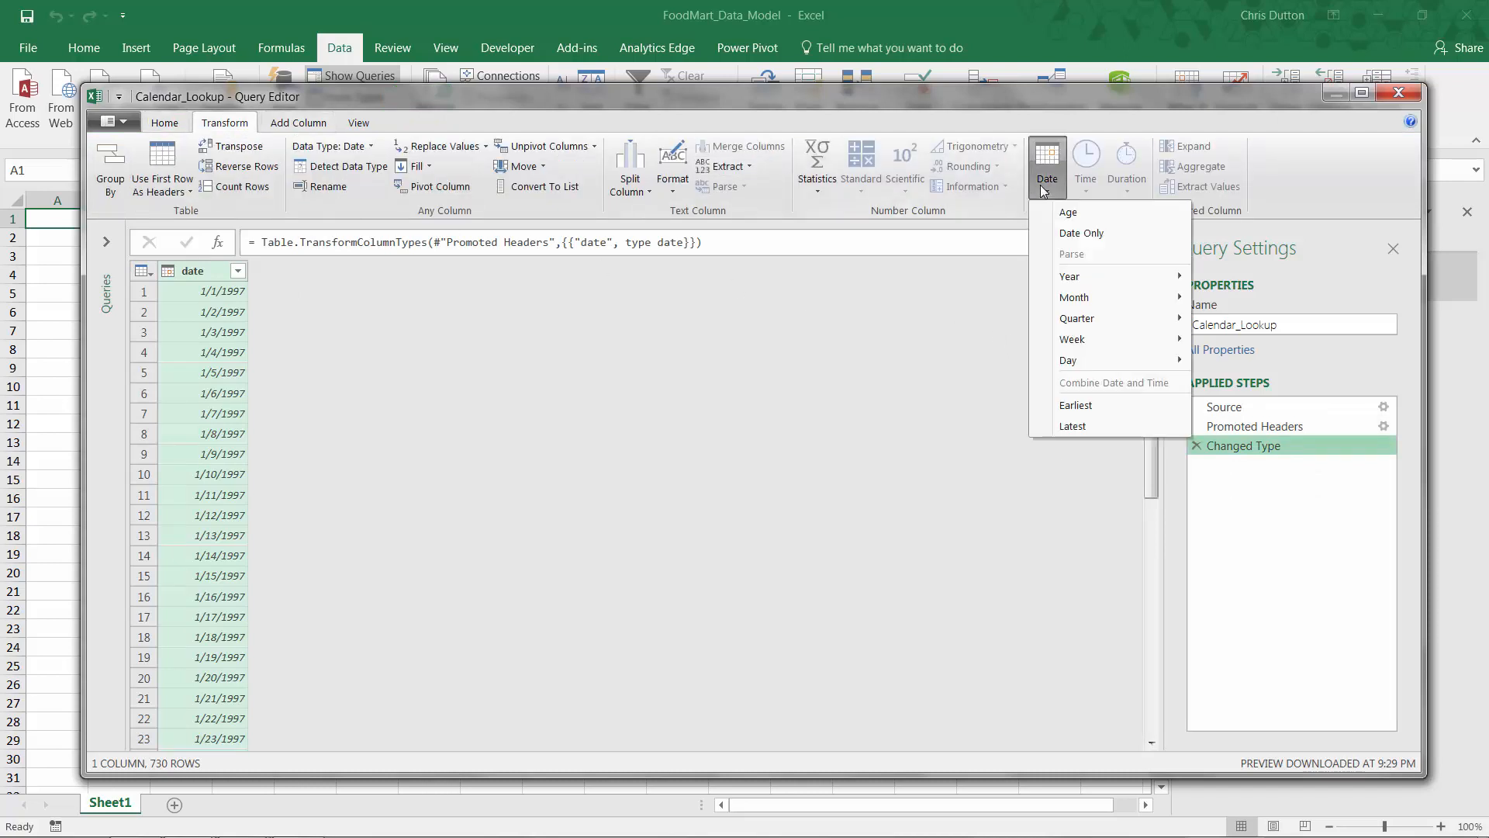
{"action": "left_click", "coordinate": [1081, 424]}
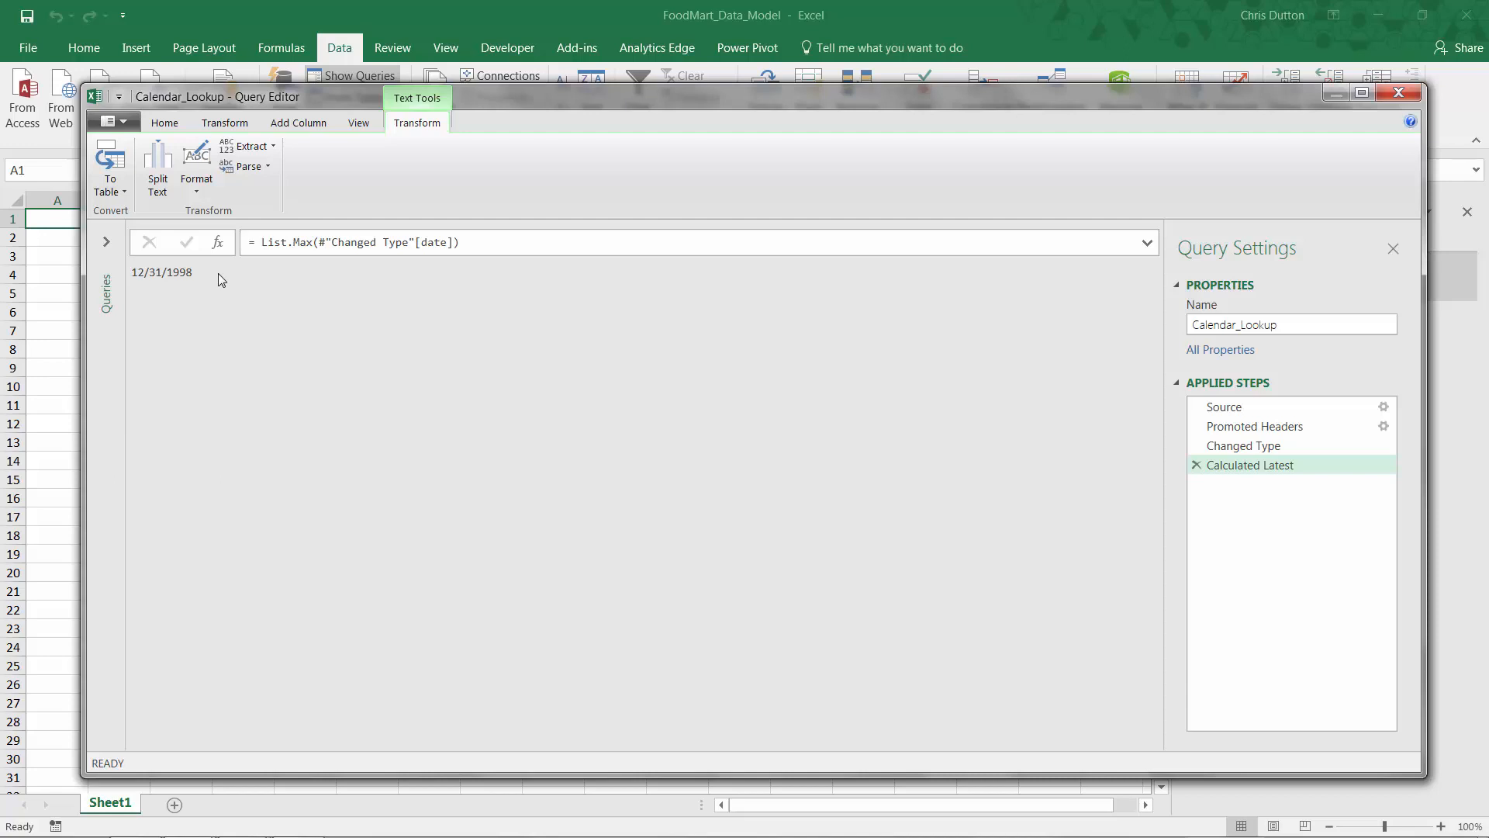
{"action": "left_click", "coordinate": [1194, 464]}
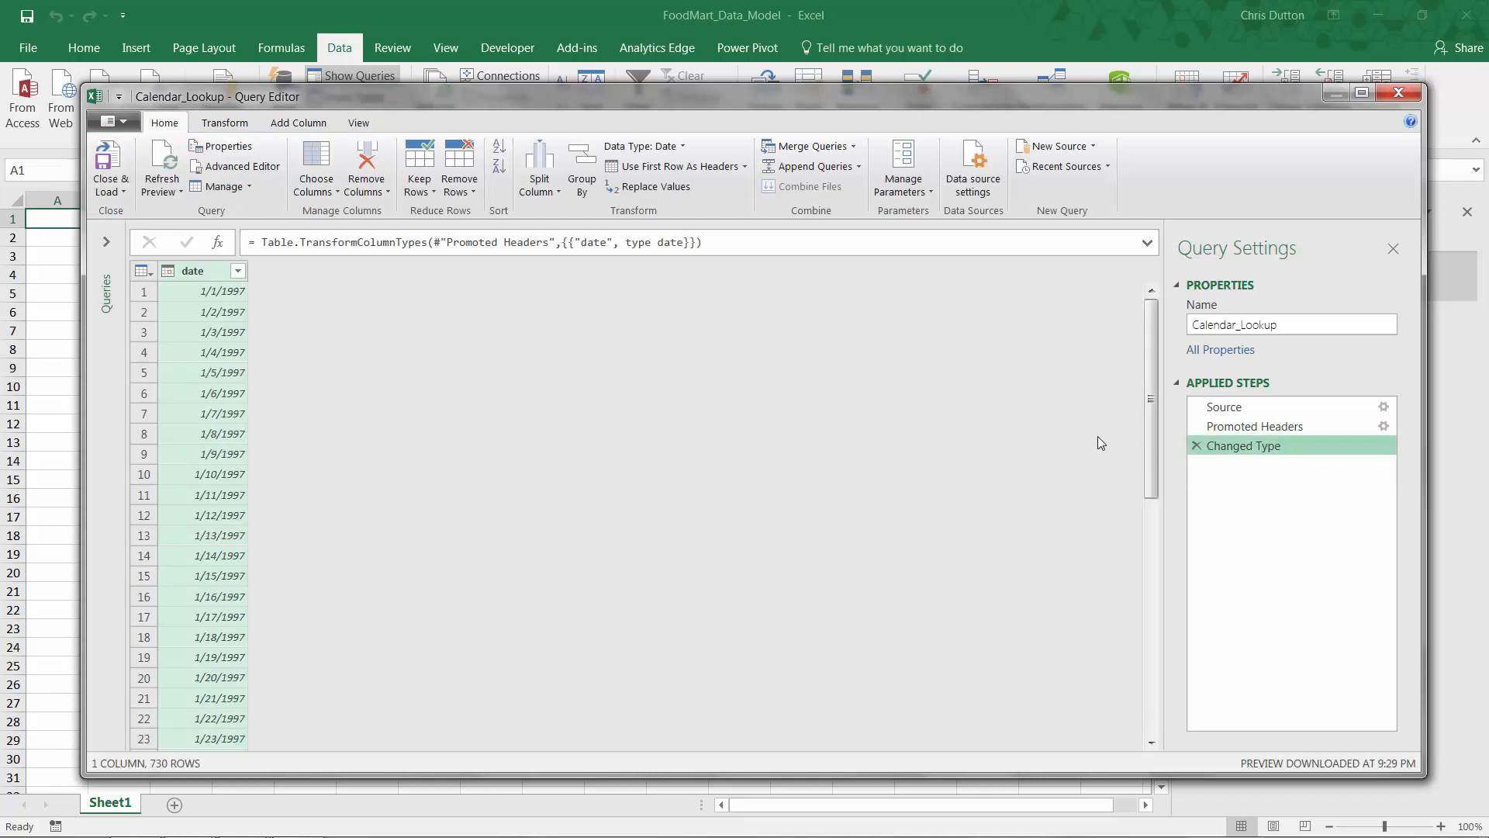
Step: Add a Year column based on the date column and check its filter values, keeping all of them selected
{"action": "left_click", "coordinate": [298, 122]}
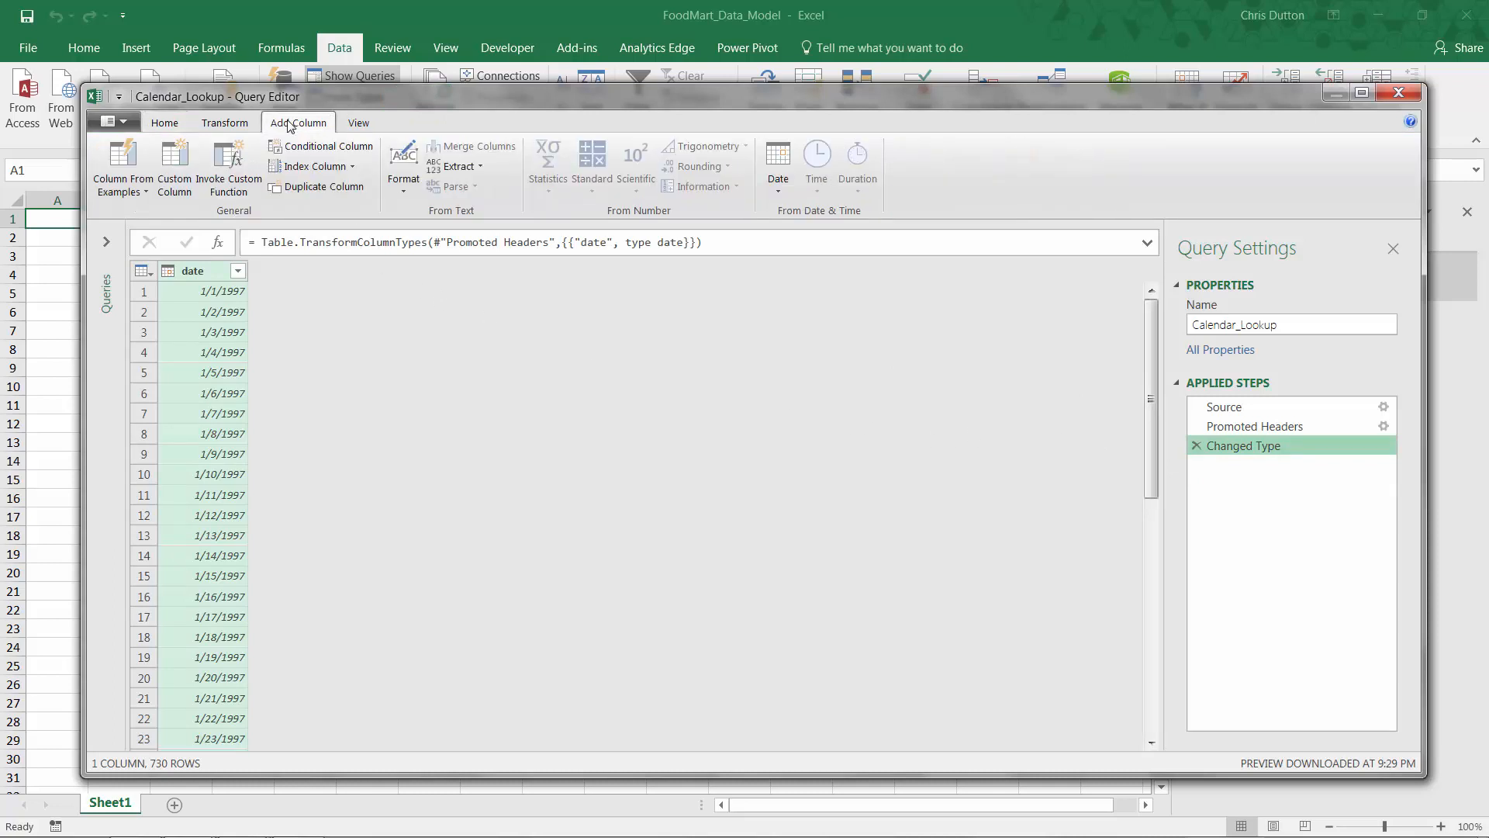
{"action": "left_click", "coordinate": [778, 187]}
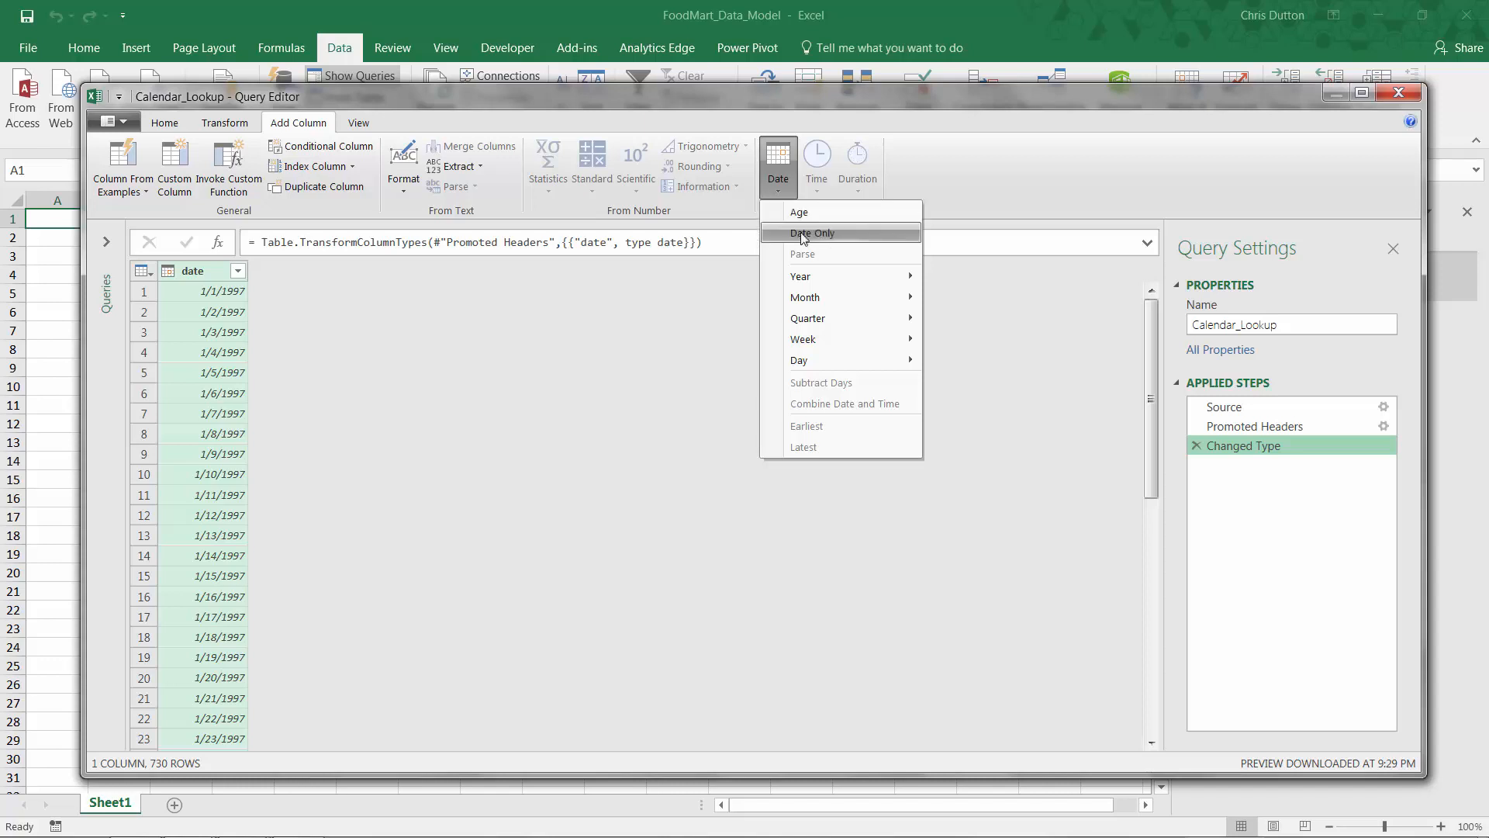
{"action": "mouse_move", "coordinate": [802, 280]}
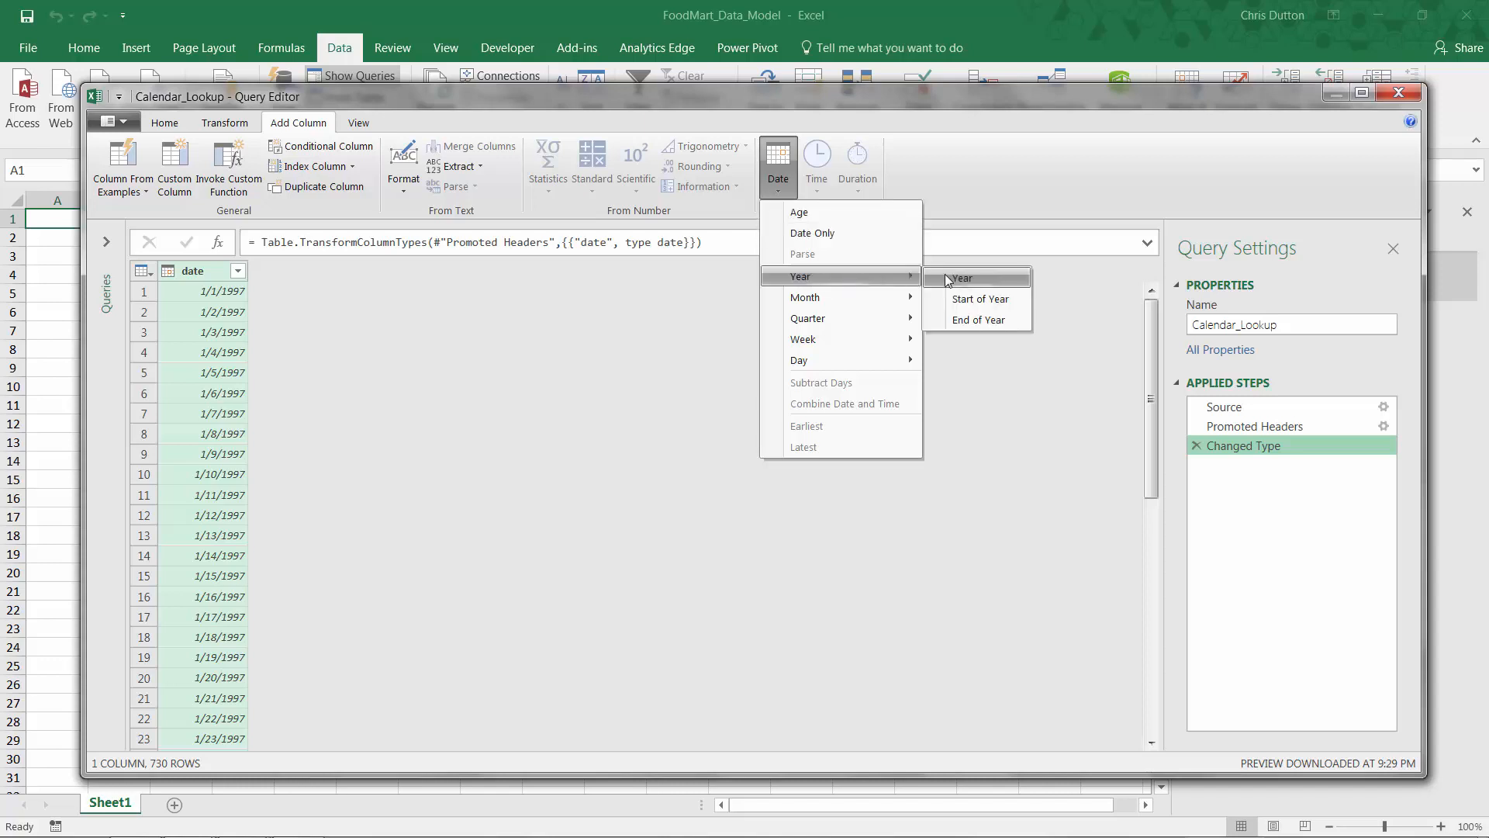
{"action": "left_click", "coordinate": [972, 276]}
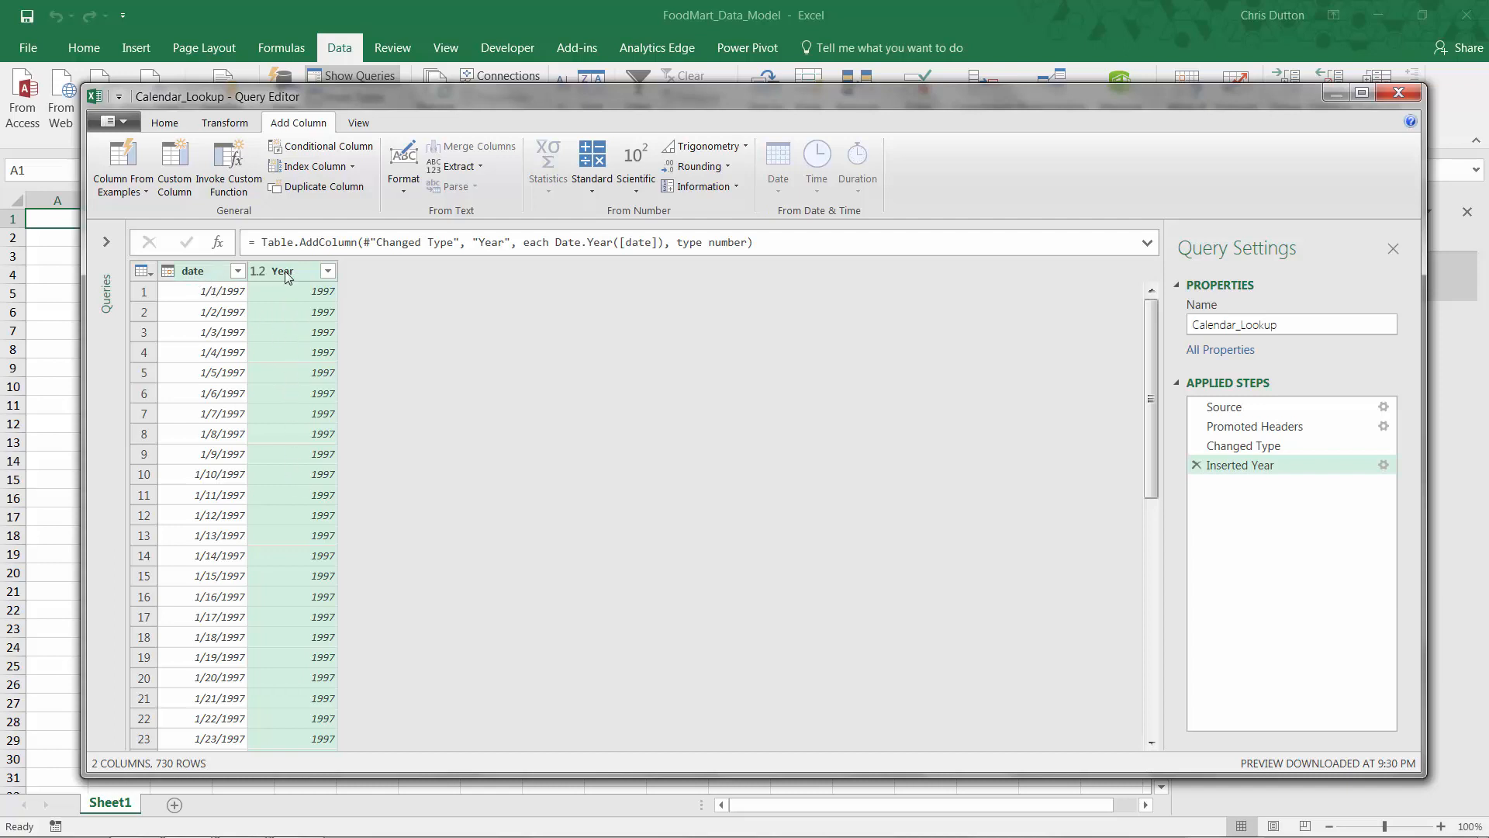
{"action": "left_click", "coordinate": [328, 271]}
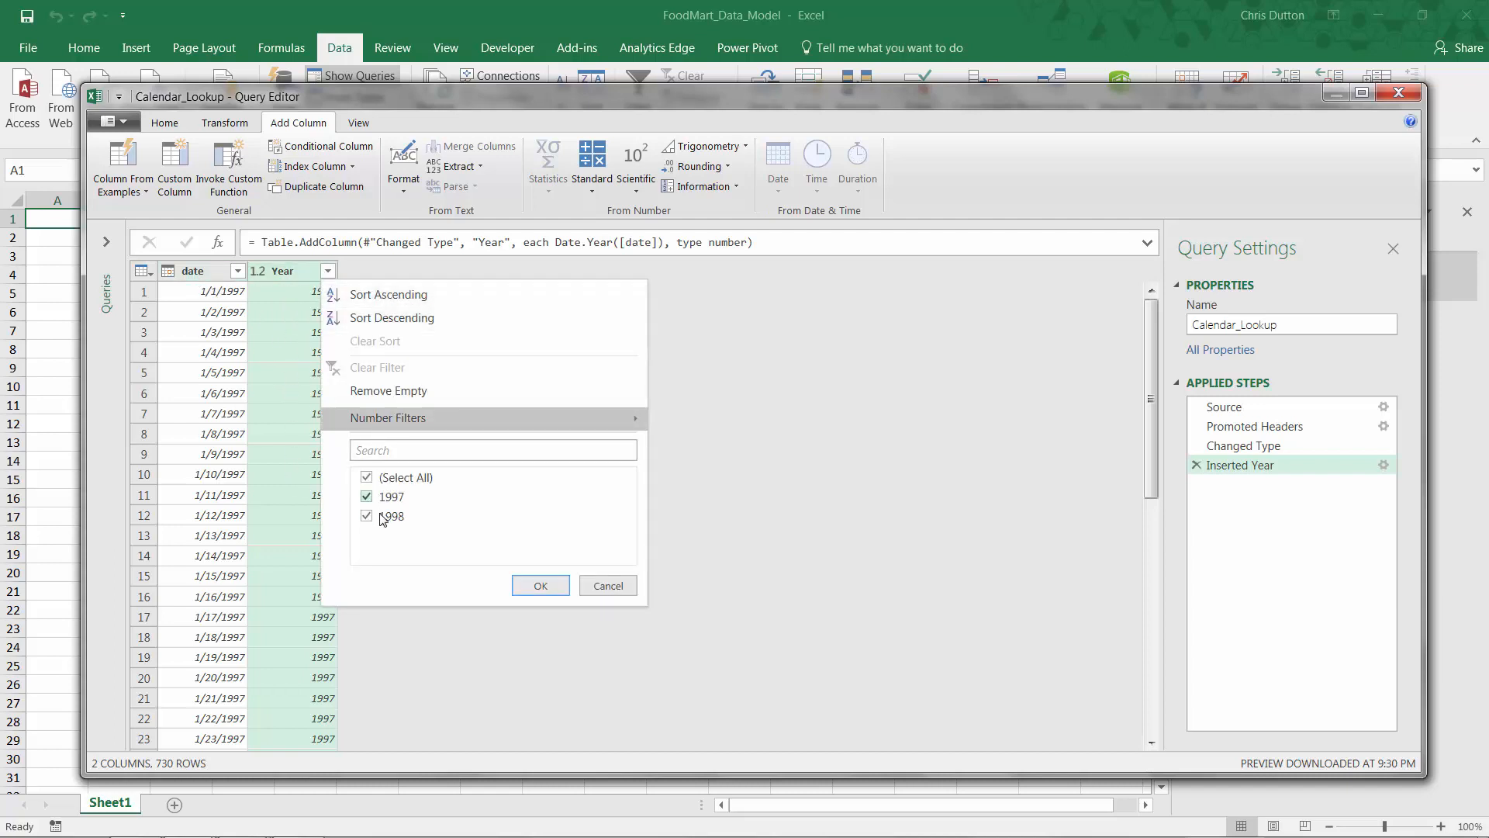
{"action": "left_click", "coordinate": [540, 586]}
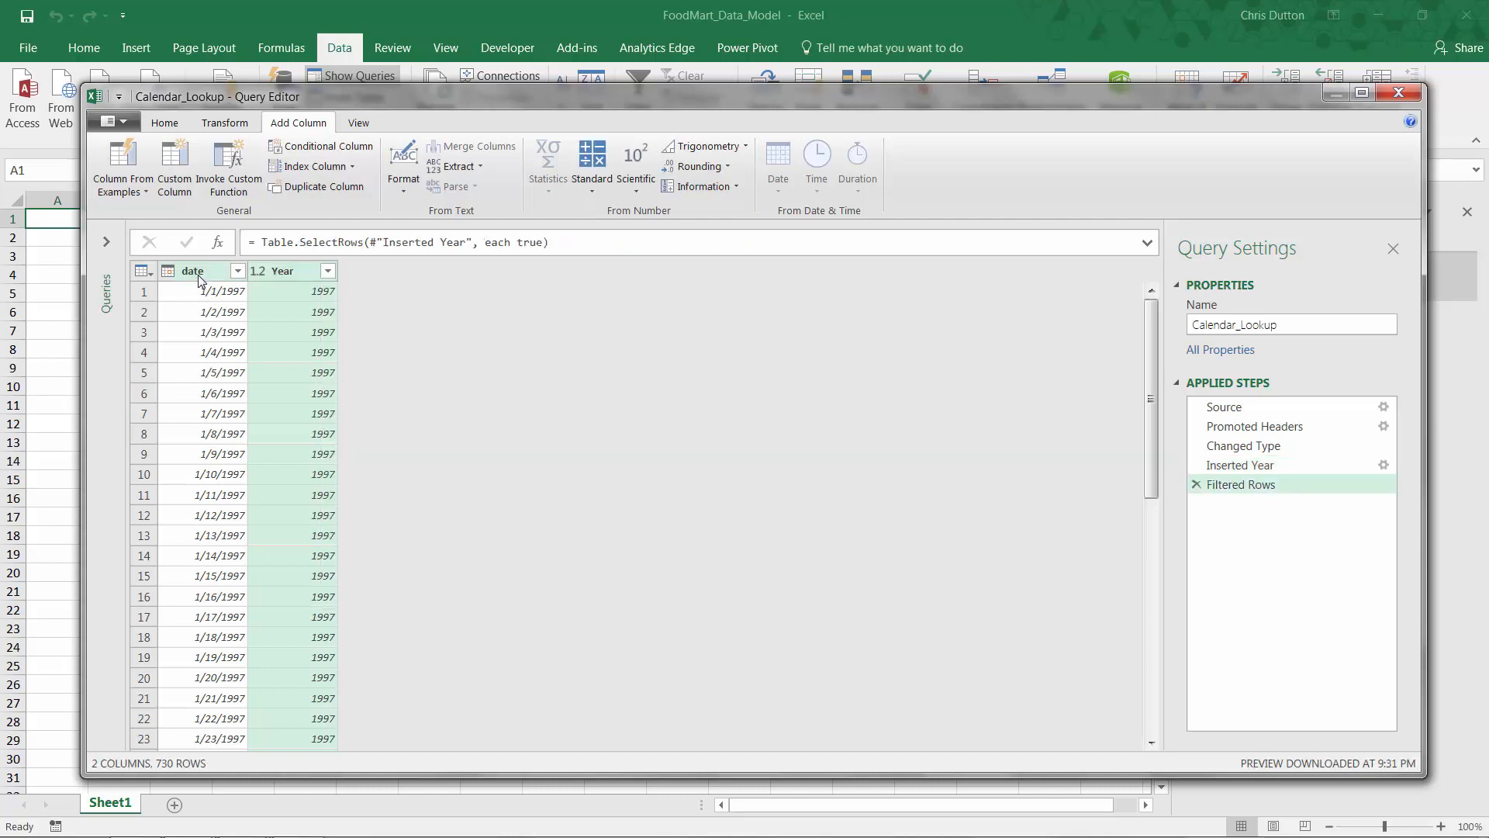
Step: Add a numeric Month column based on the date column and check its filter values, keeping all of them selected
{"action": "left_click", "coordinate": [195, 273]}
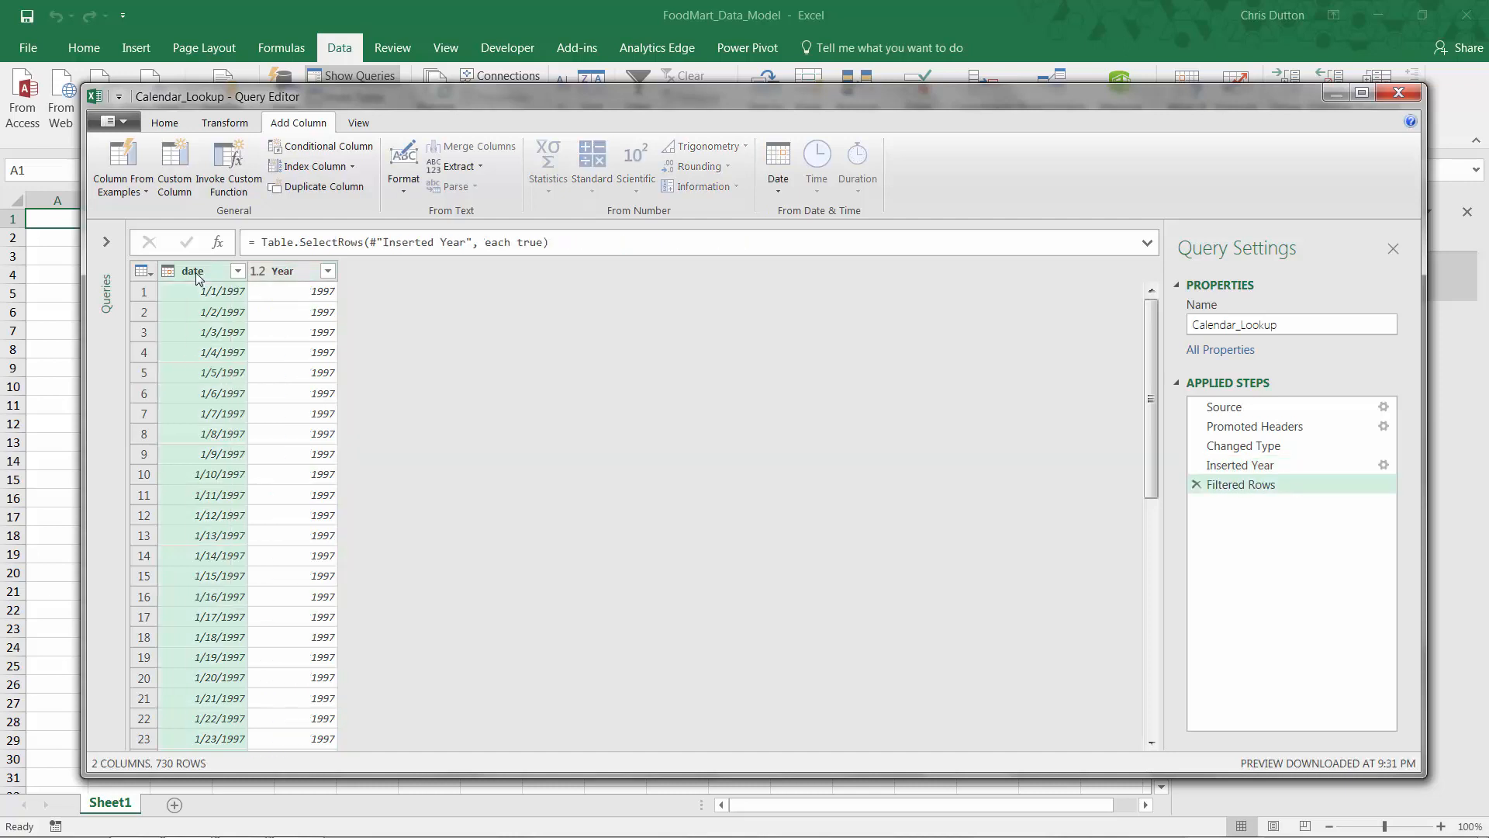
{"action": "left_click", "coordinate": [774, 184]}
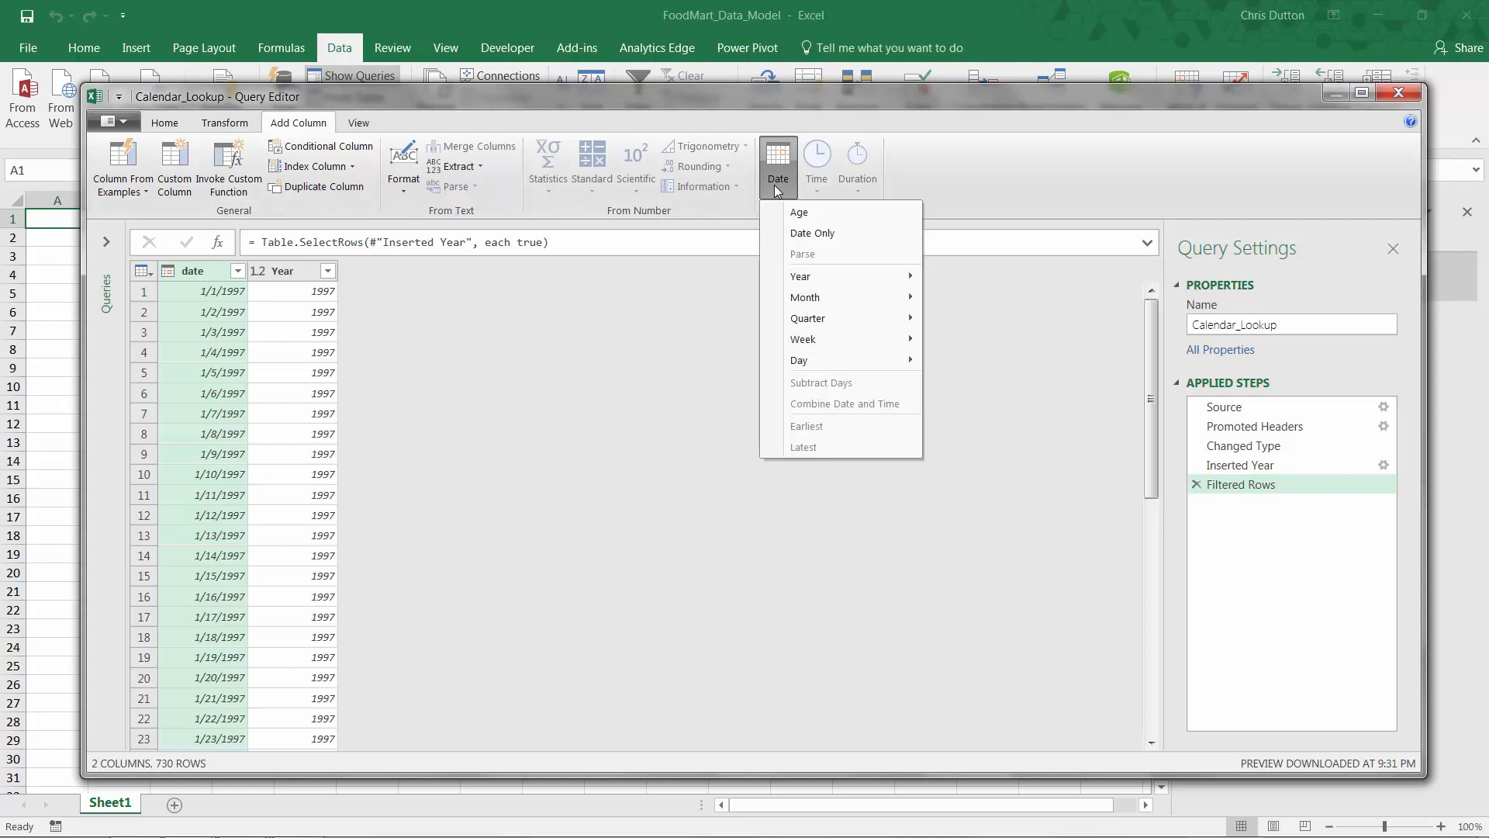
{"action": "mouse_move", "coordinate": [833, 295]}
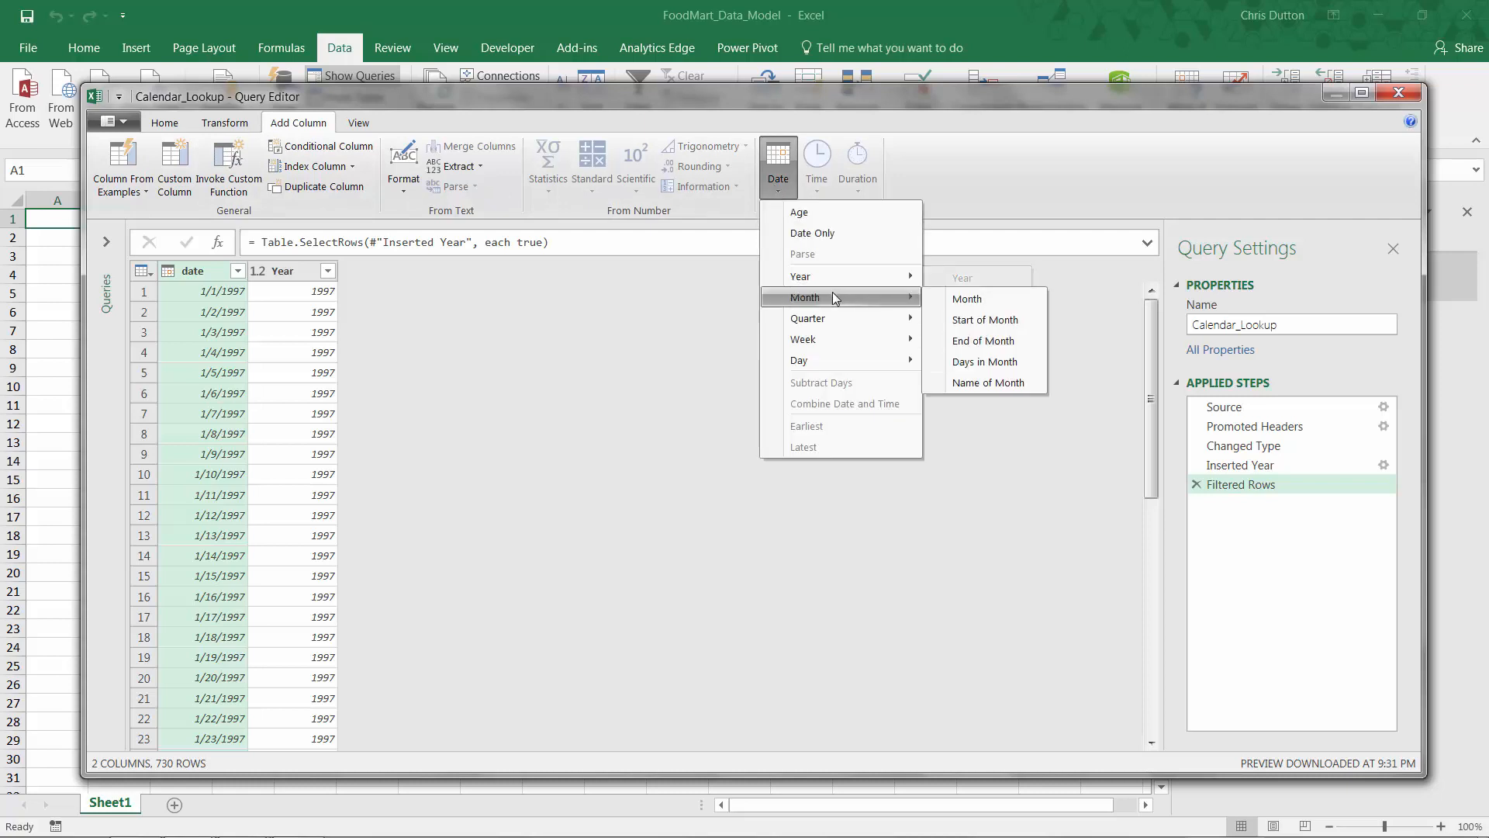
{"action": "left_click", "coordinate": [960, 300]}
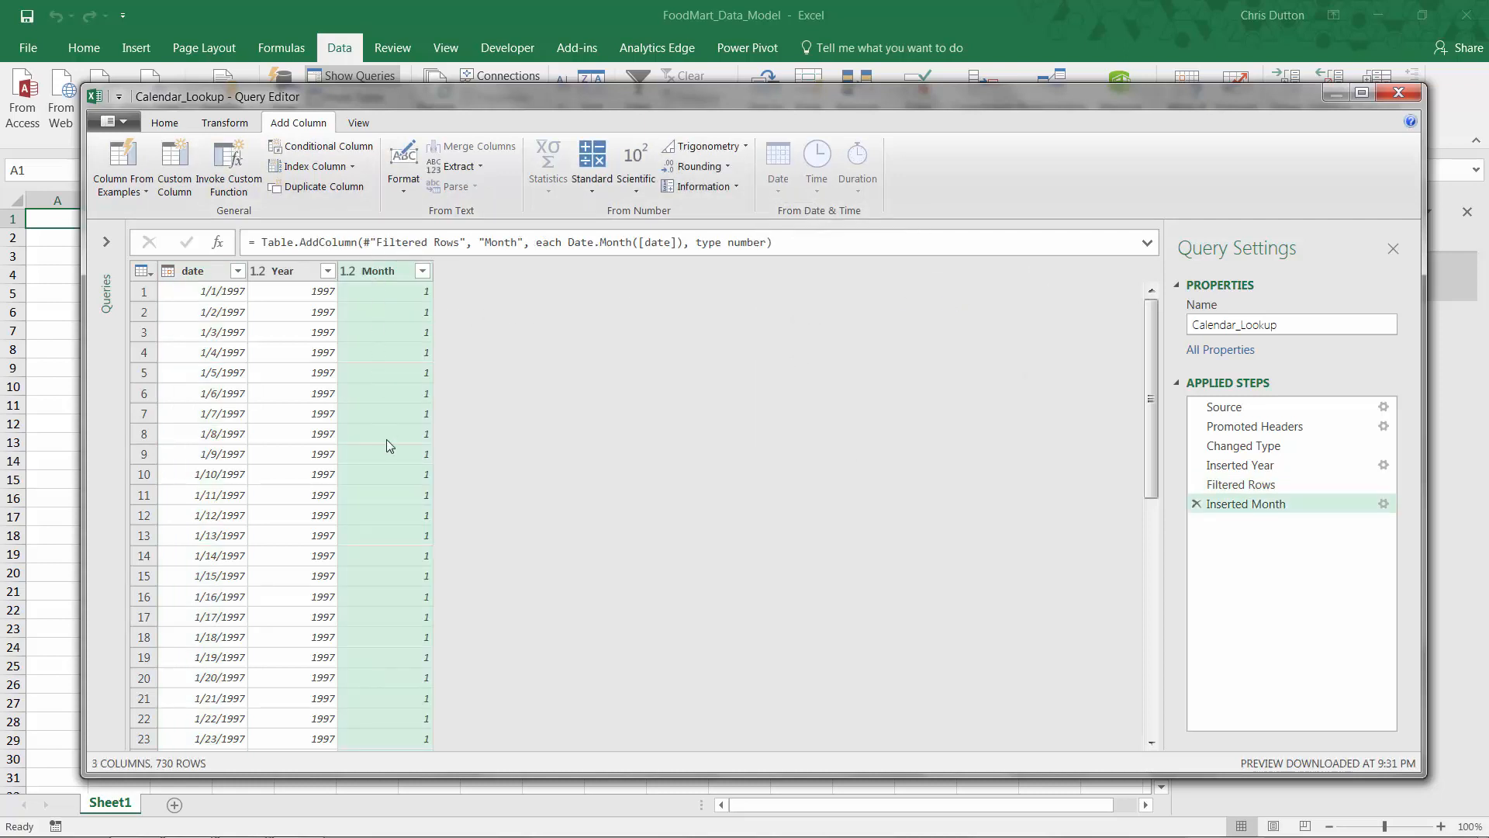
{"action": "left_click", "coordinate": [422, 270]}
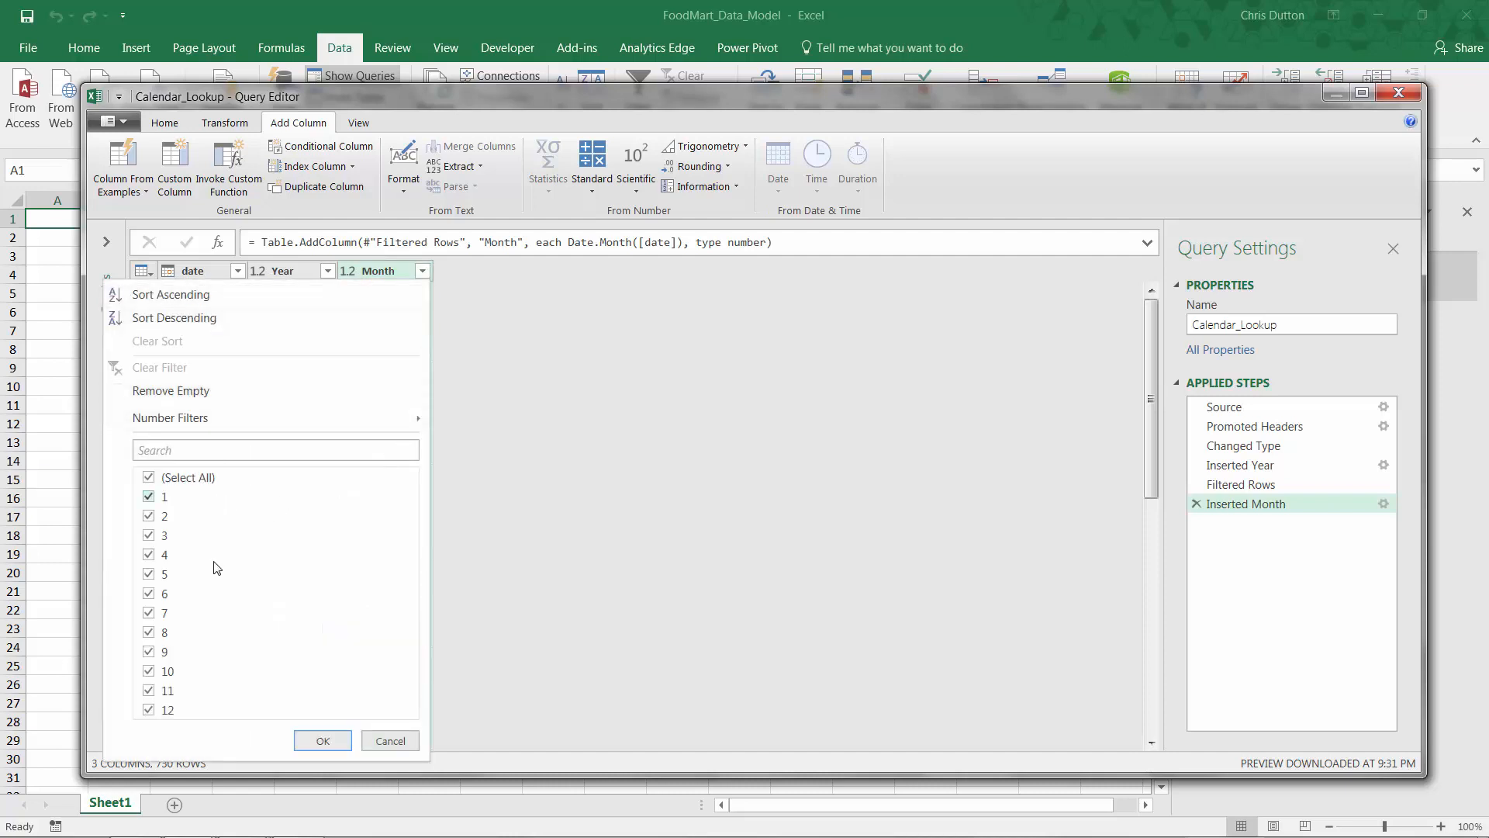
{"action": "left_click", "coordinate": [322, 740]}
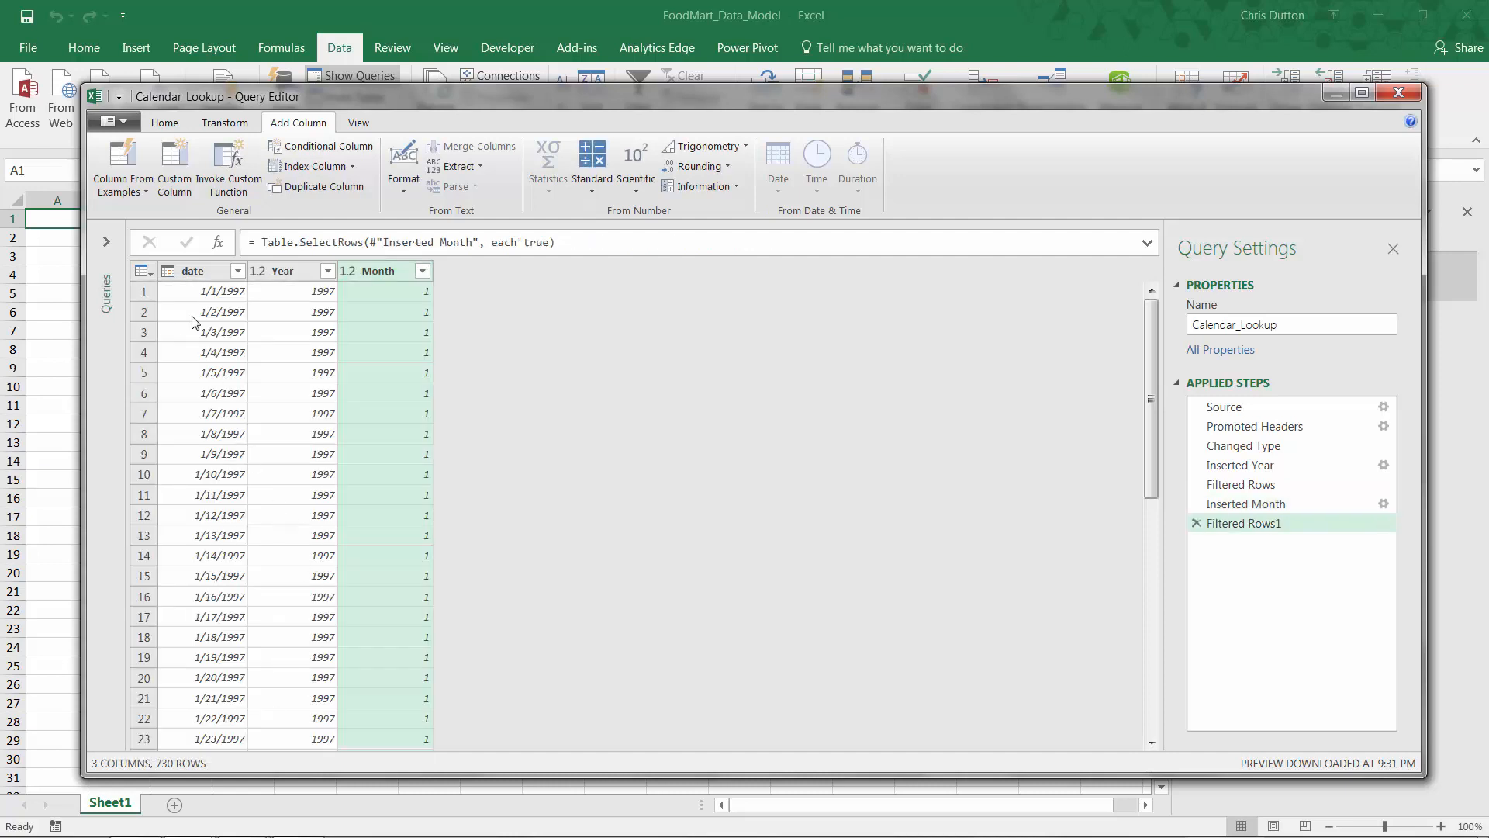
Step: Add a column with the name of the month based on the date column
{"action": "left_click", "coordinate": [186, 273]}
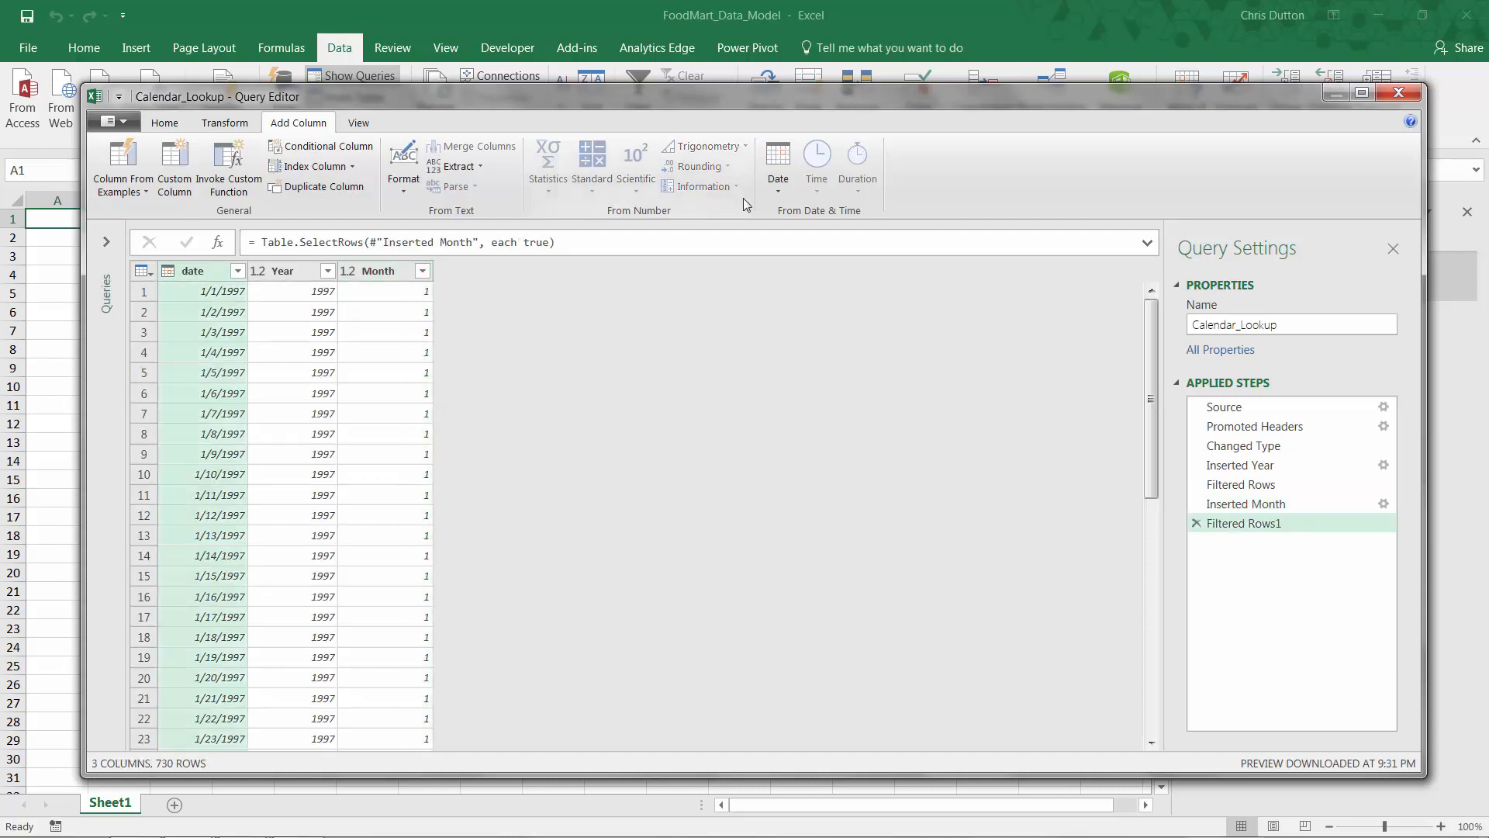
{"action": "left_click", "coordinate": [779, 167]}
{"action": "mouse_move", "coordinate": [821, 297]}
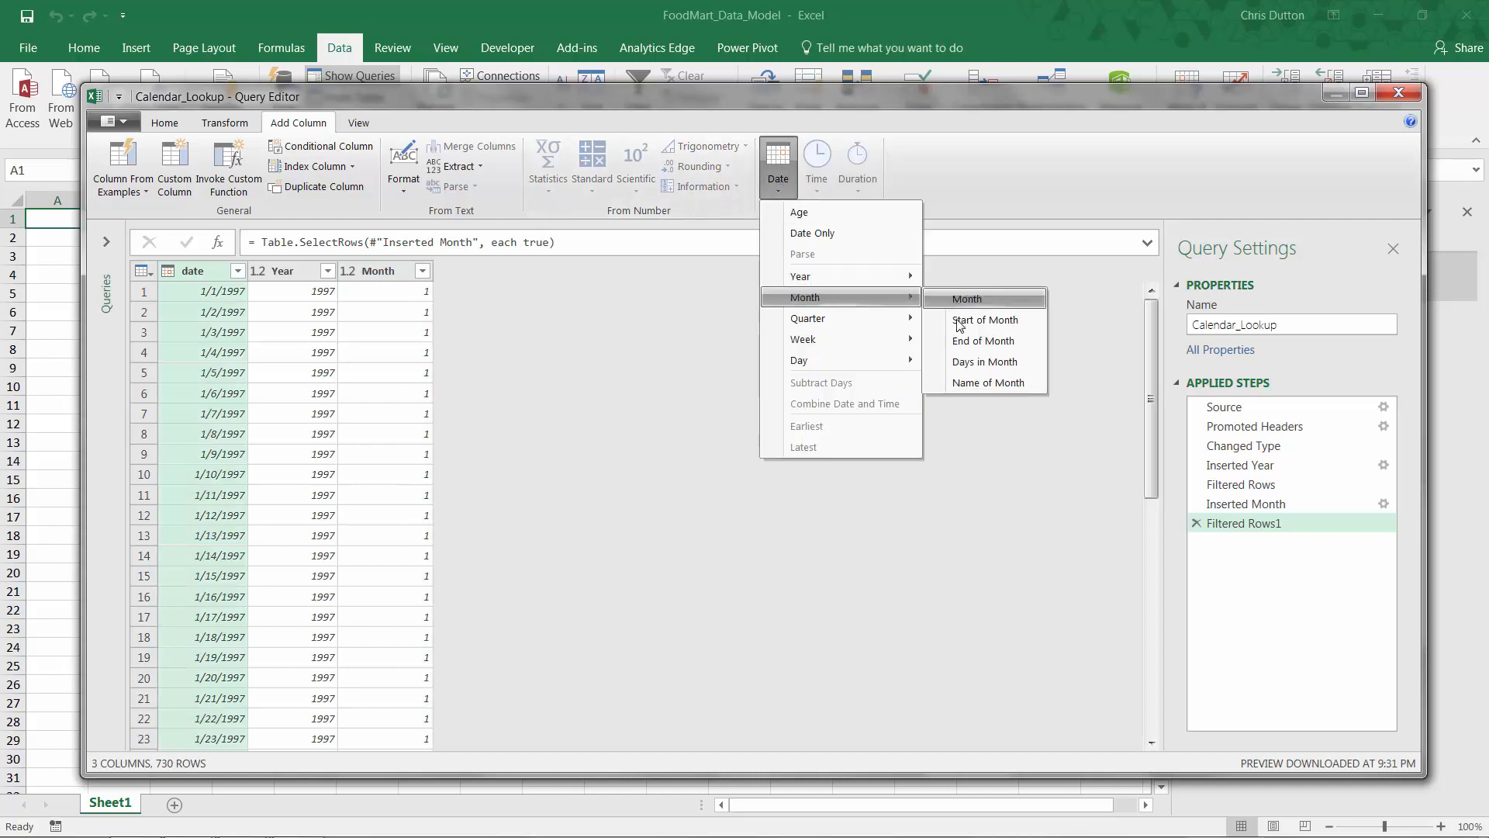
{"action": "left_click", "coordinate": [961, 383]}
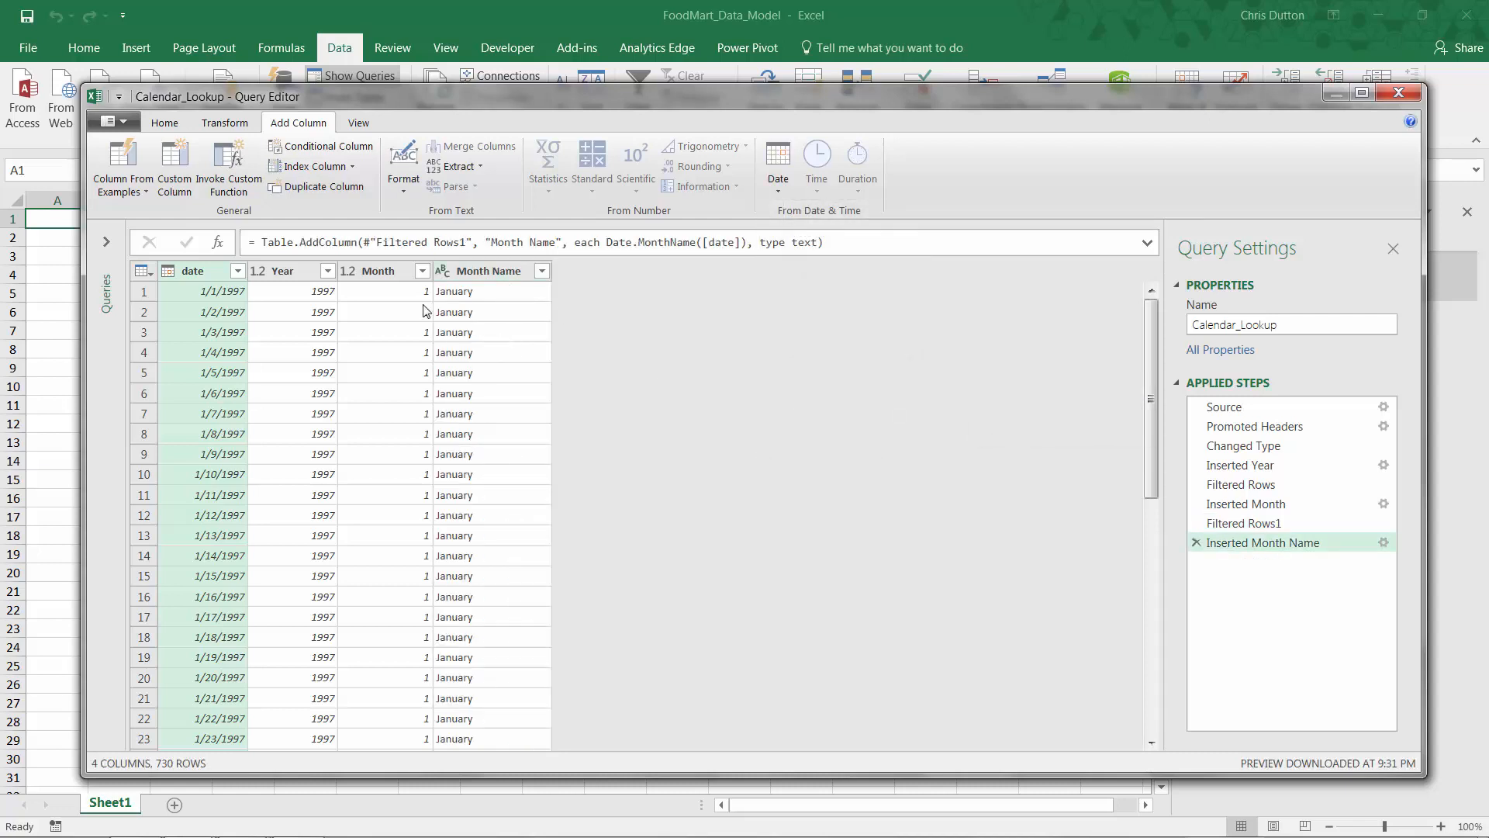
Step: Add a Quarter of Year column based on the date column
{"action": "left_click", "coordinate": [776, 184]}
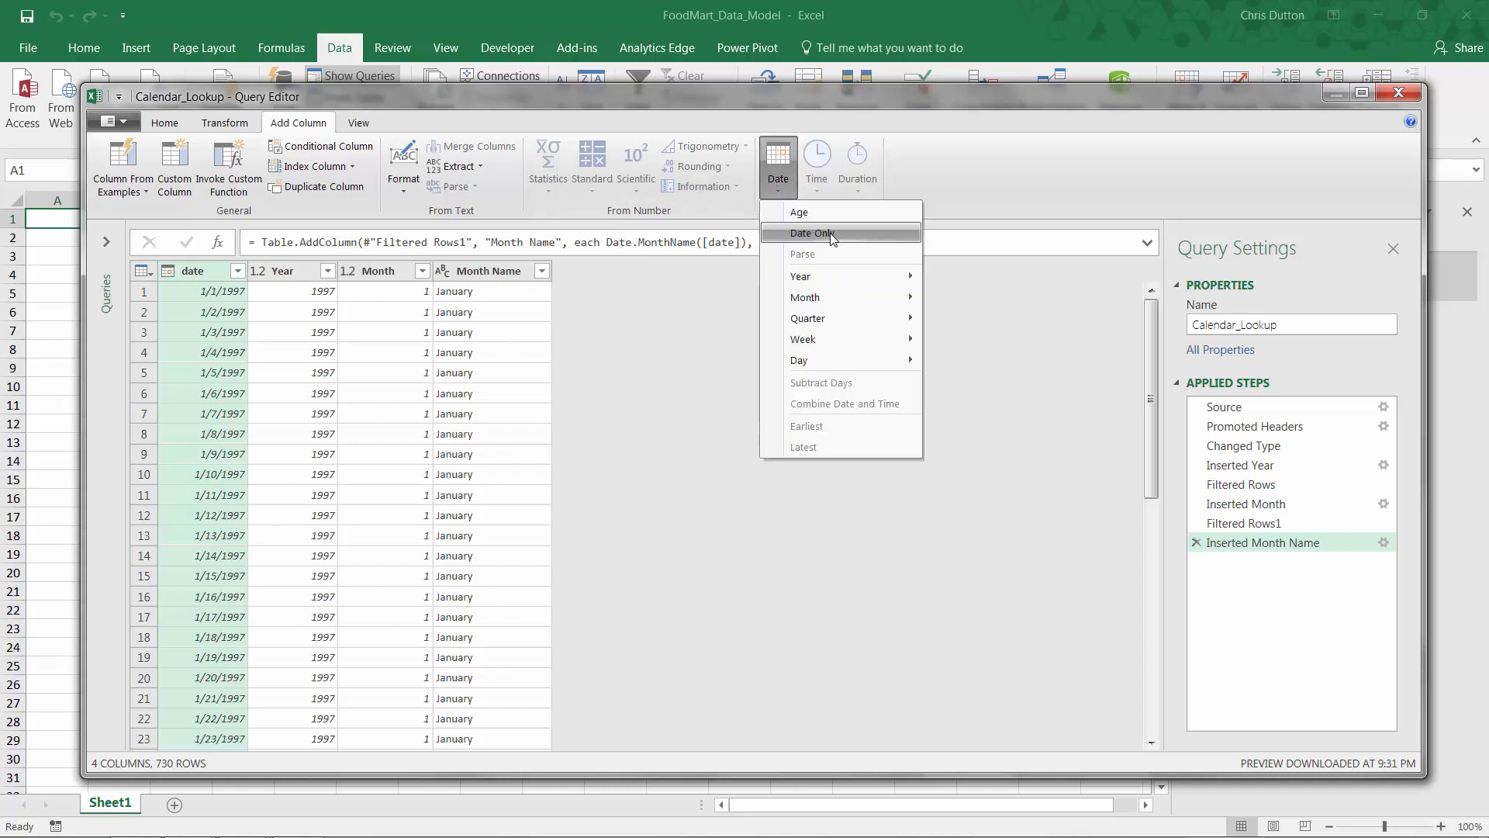
{"action": "mouse_move", "coordinate": [848, 319]}
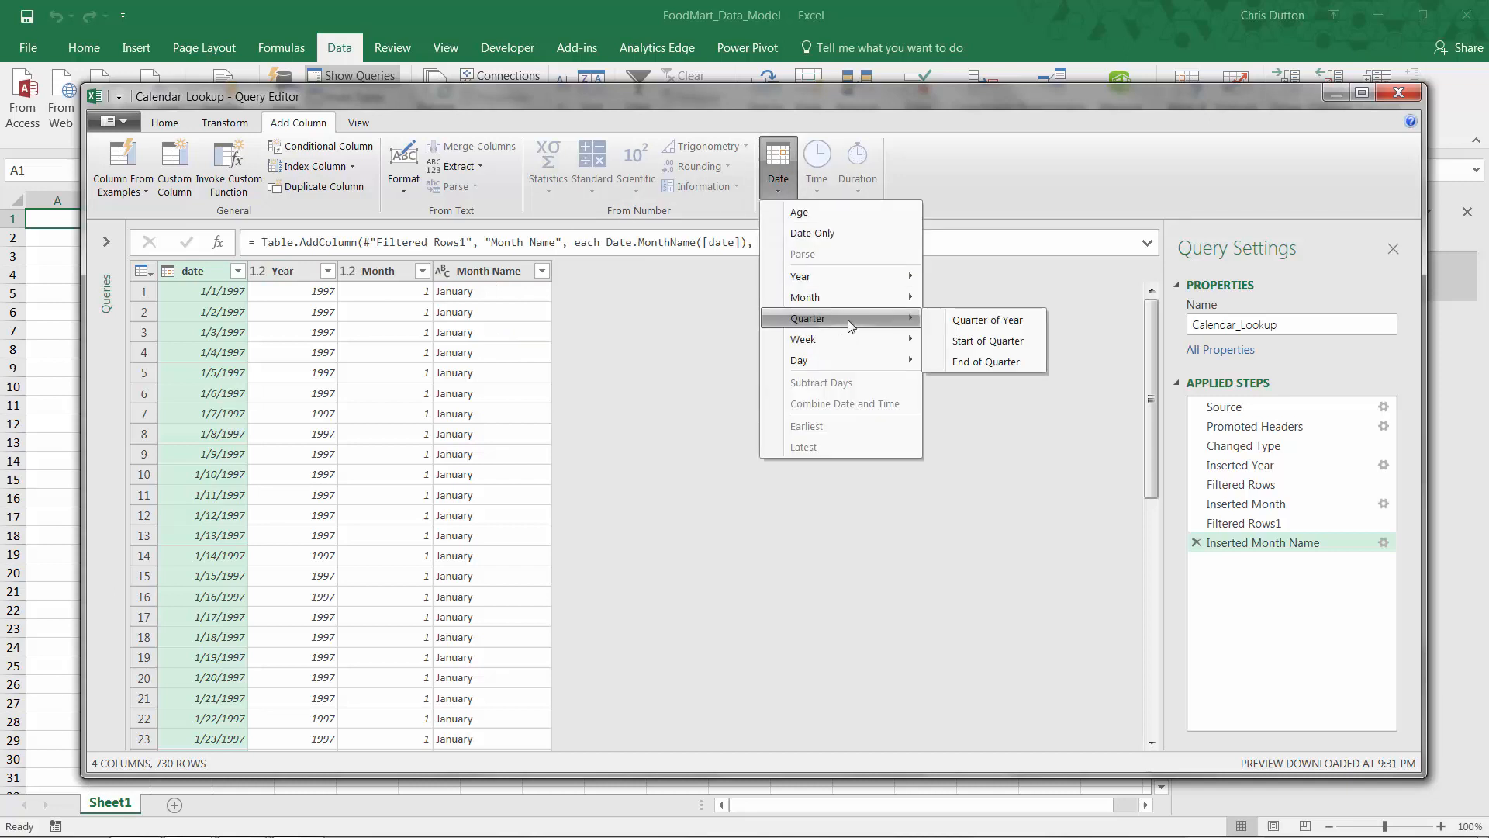
{"action": "left_click", "coordinate": [979, 322]}
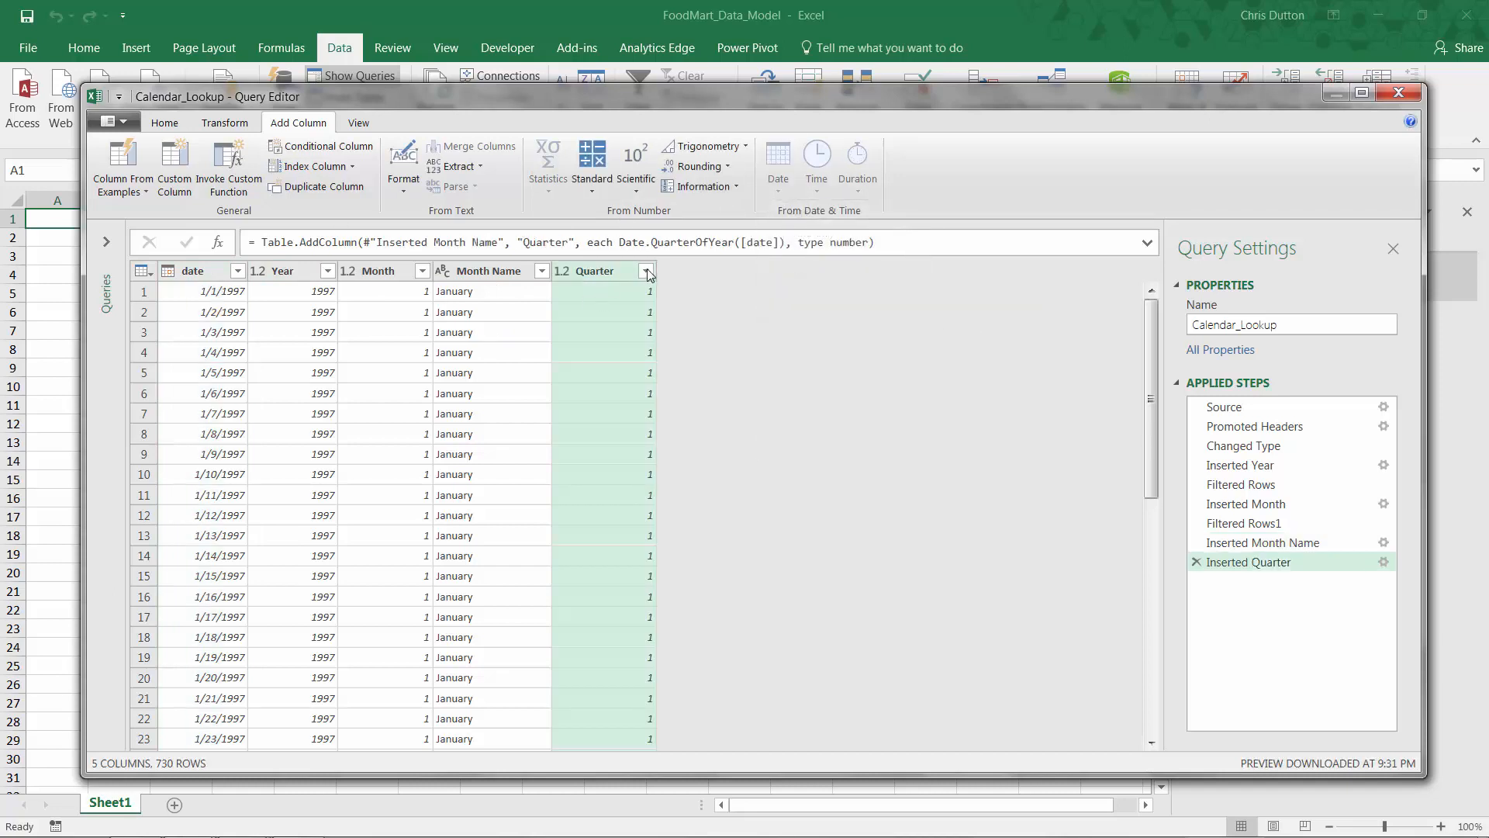
Step: Check the Quarter column's filter values, keeping all of them selected, and add a Start of Week column based on the date column
{"action": "left_click", "coordinate": [646, 270]}
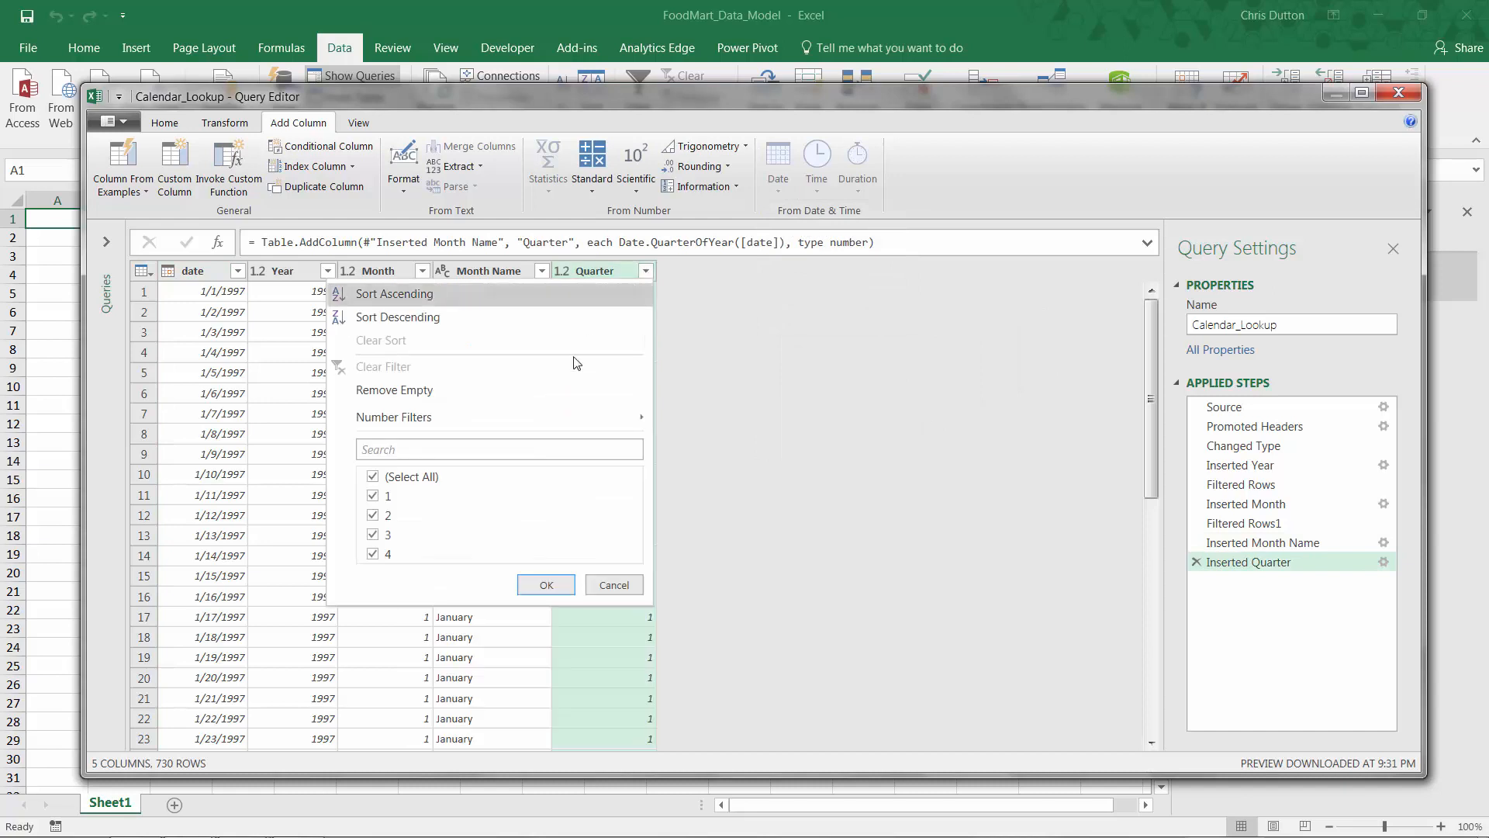
{"action": "left_click", "coordinate": [546, 585]}
{"action": "left_click", "coordinate": [211, 278]}
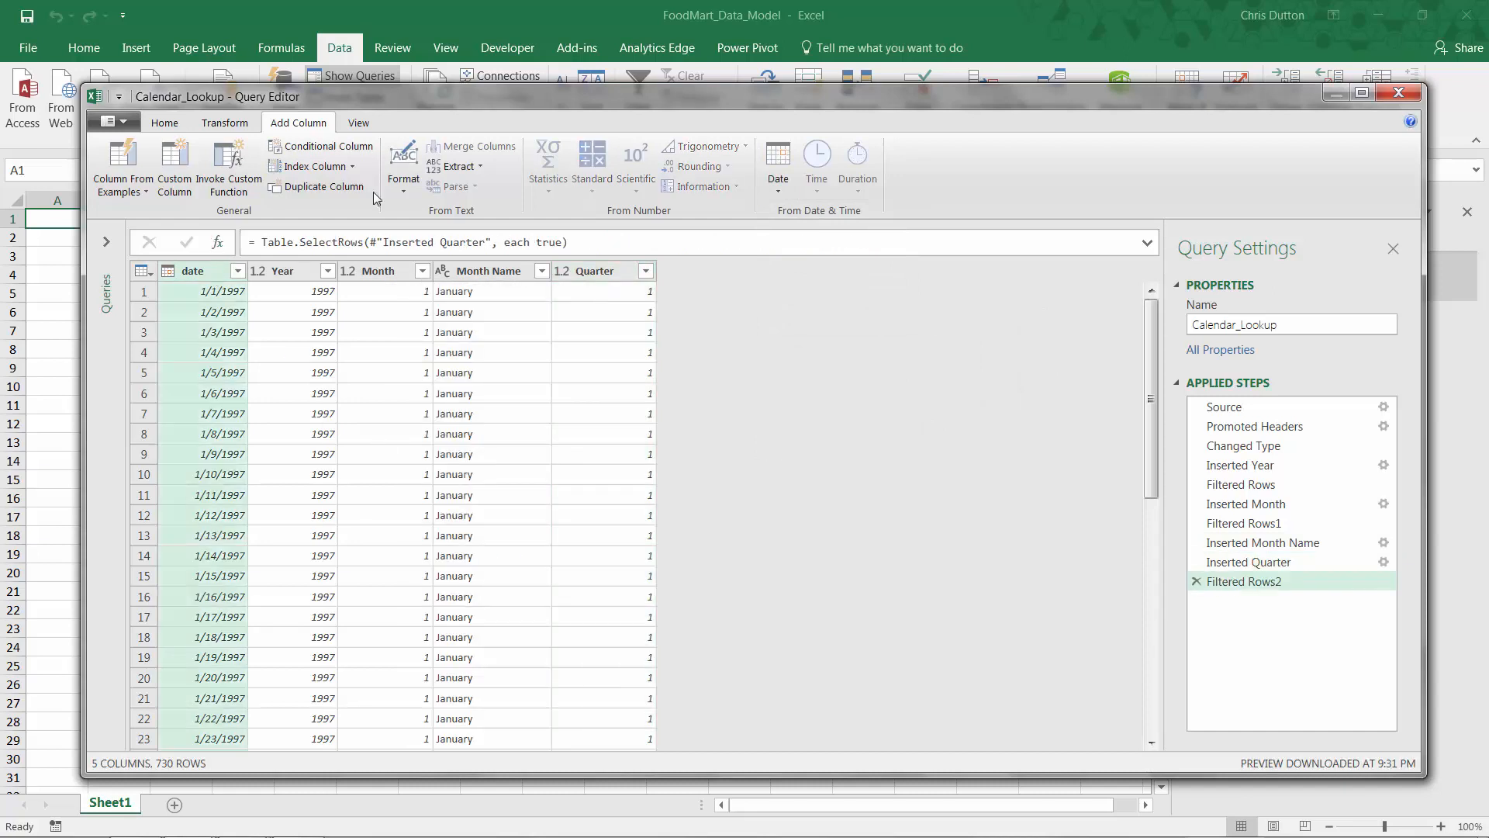
{"action": "left_click", "coordinate": [780, 188]}
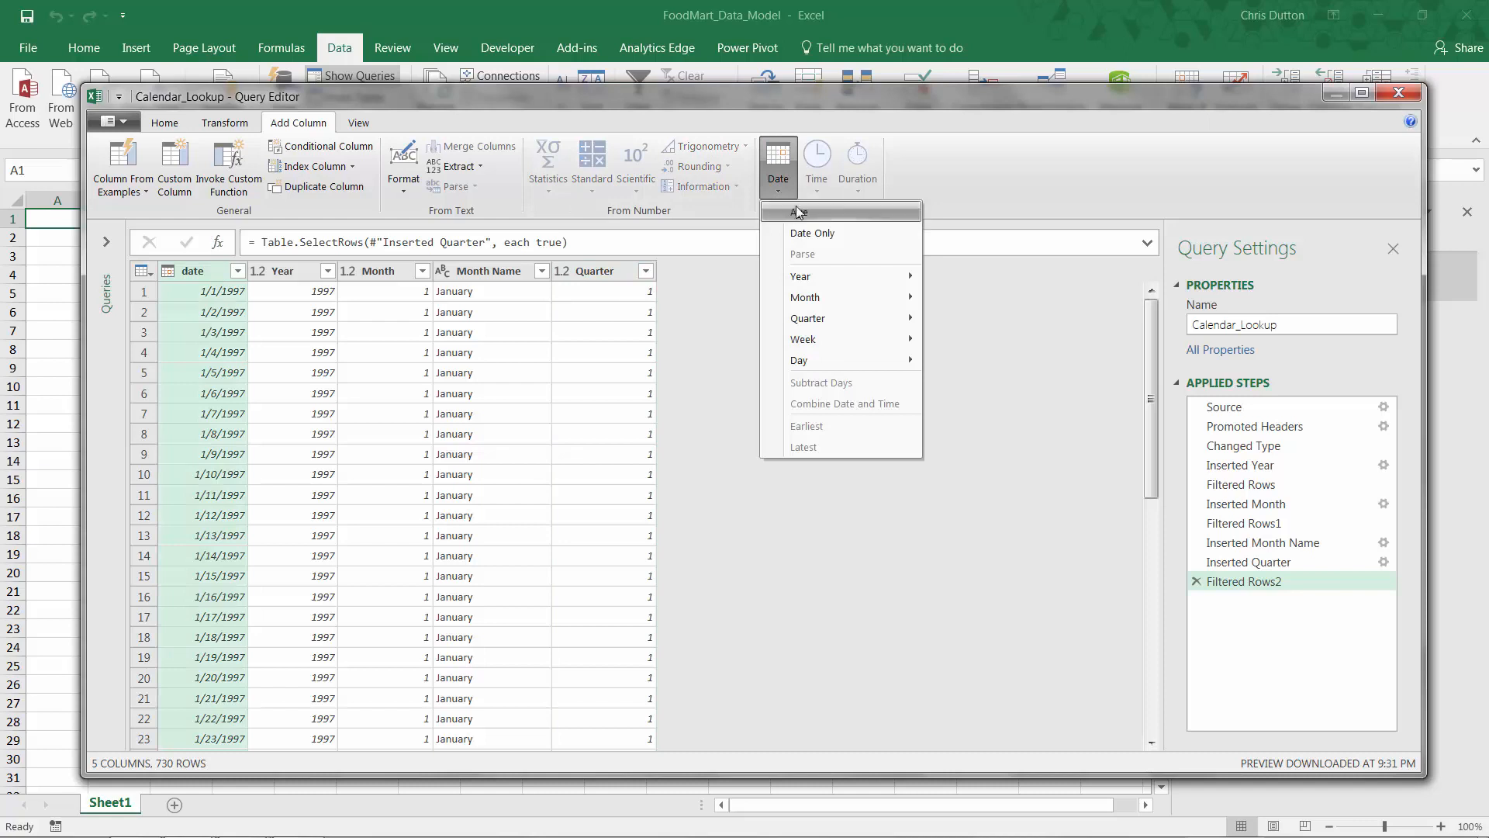
{"action": "mouse_move", "coordinate": [833, 338]}
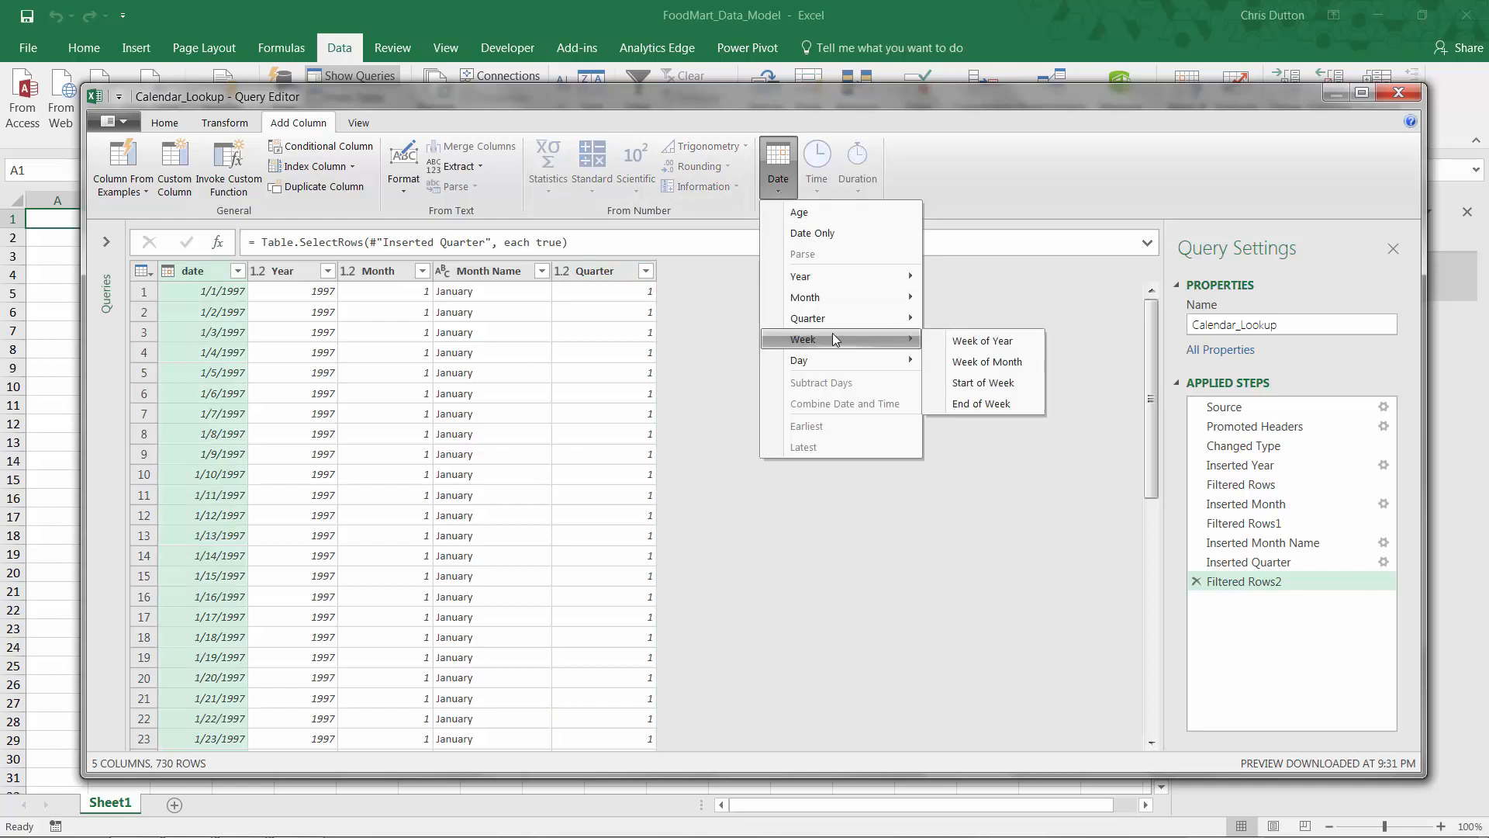
{"action": "left_click", "coordinate": [969, 385]}
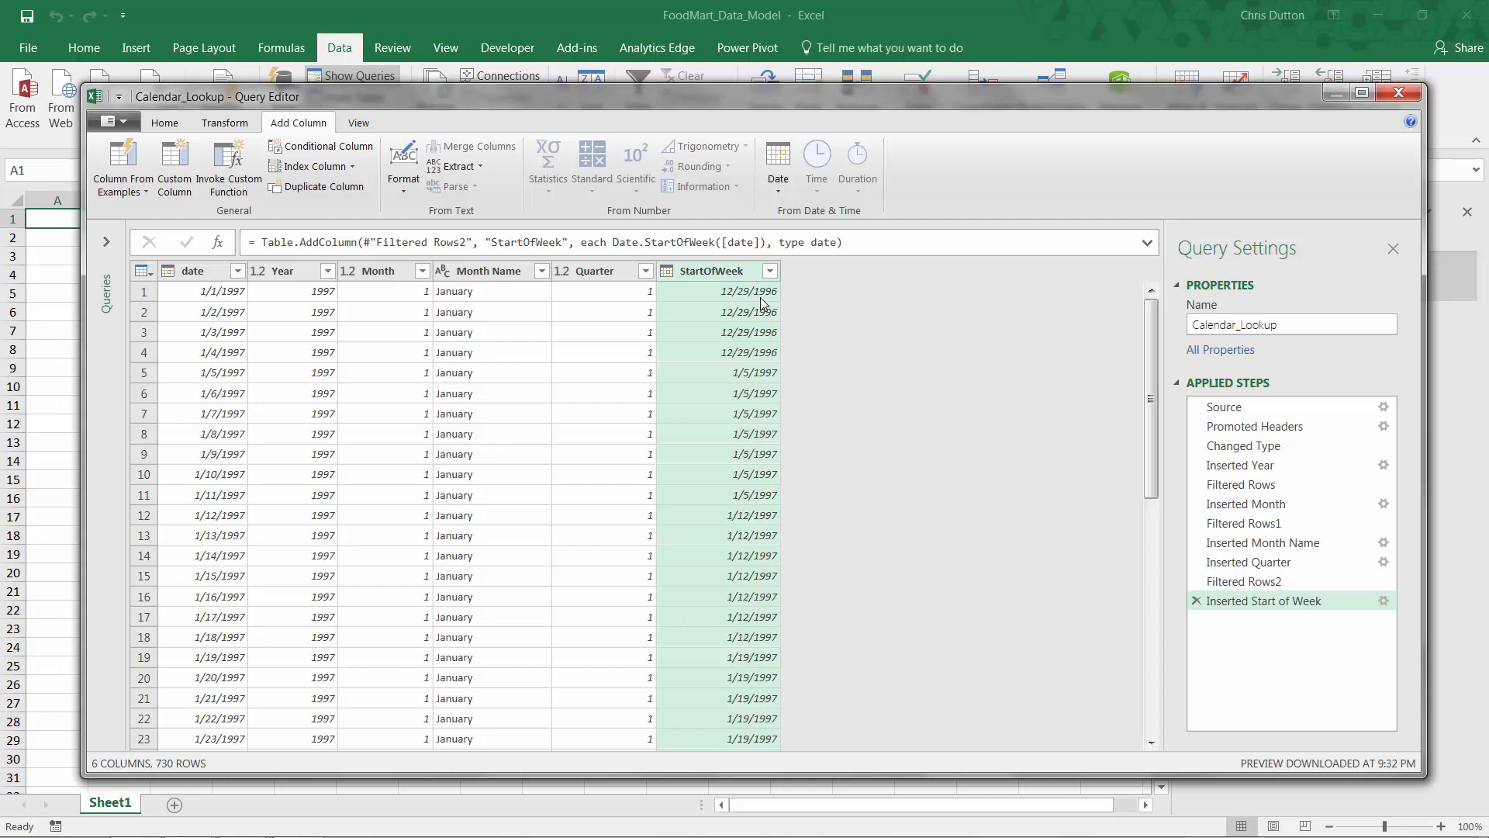
Step: Edit the StartOfWeek column's formula so weeks start on Monday, adding Day.Monday as the second argument of Date.StartOfWeek
{"action": "left_click", "coordinate": [763, 242]}
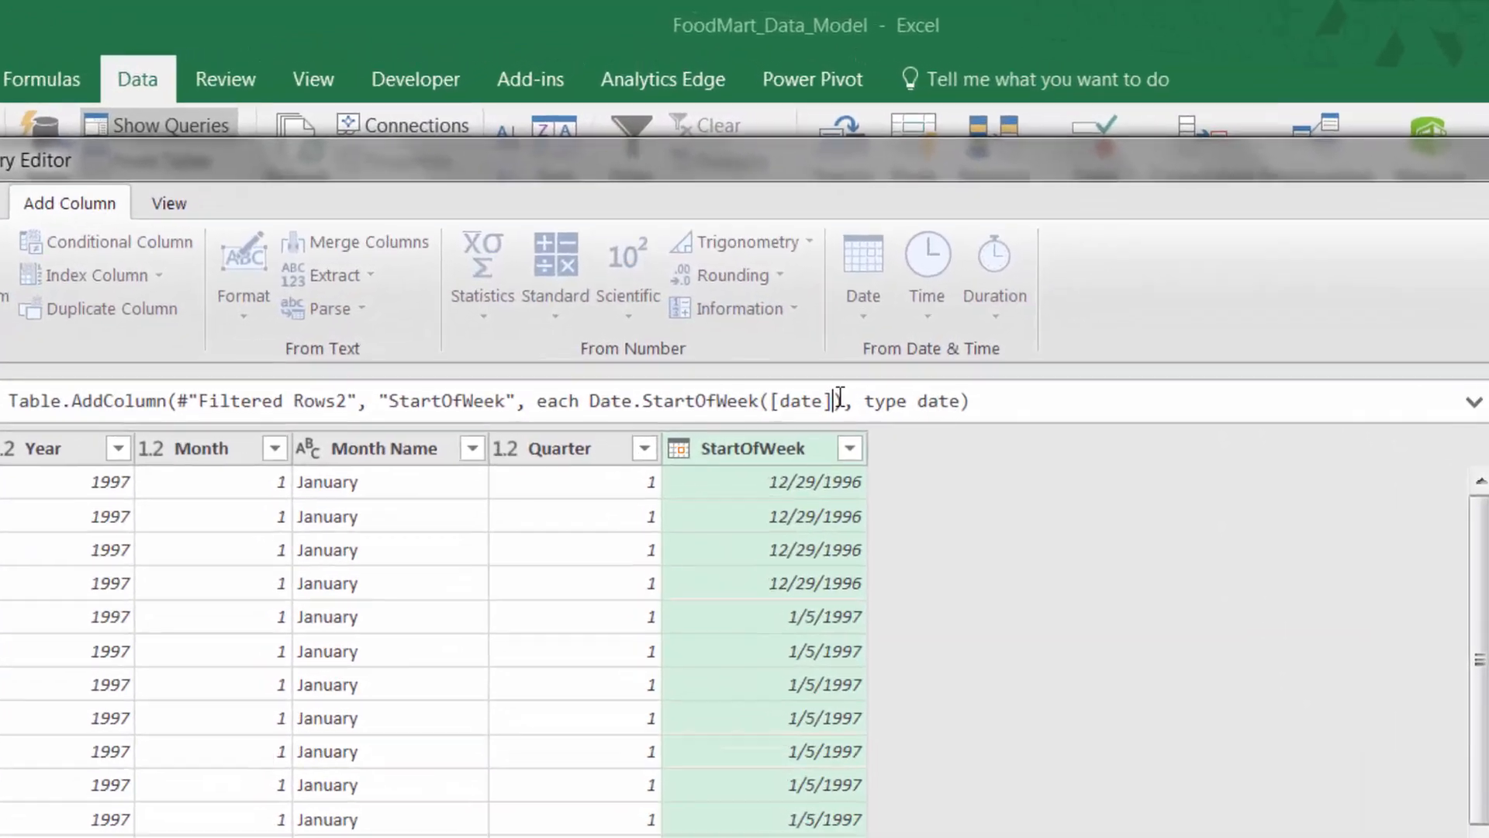
{"action": "type", "text": ","}
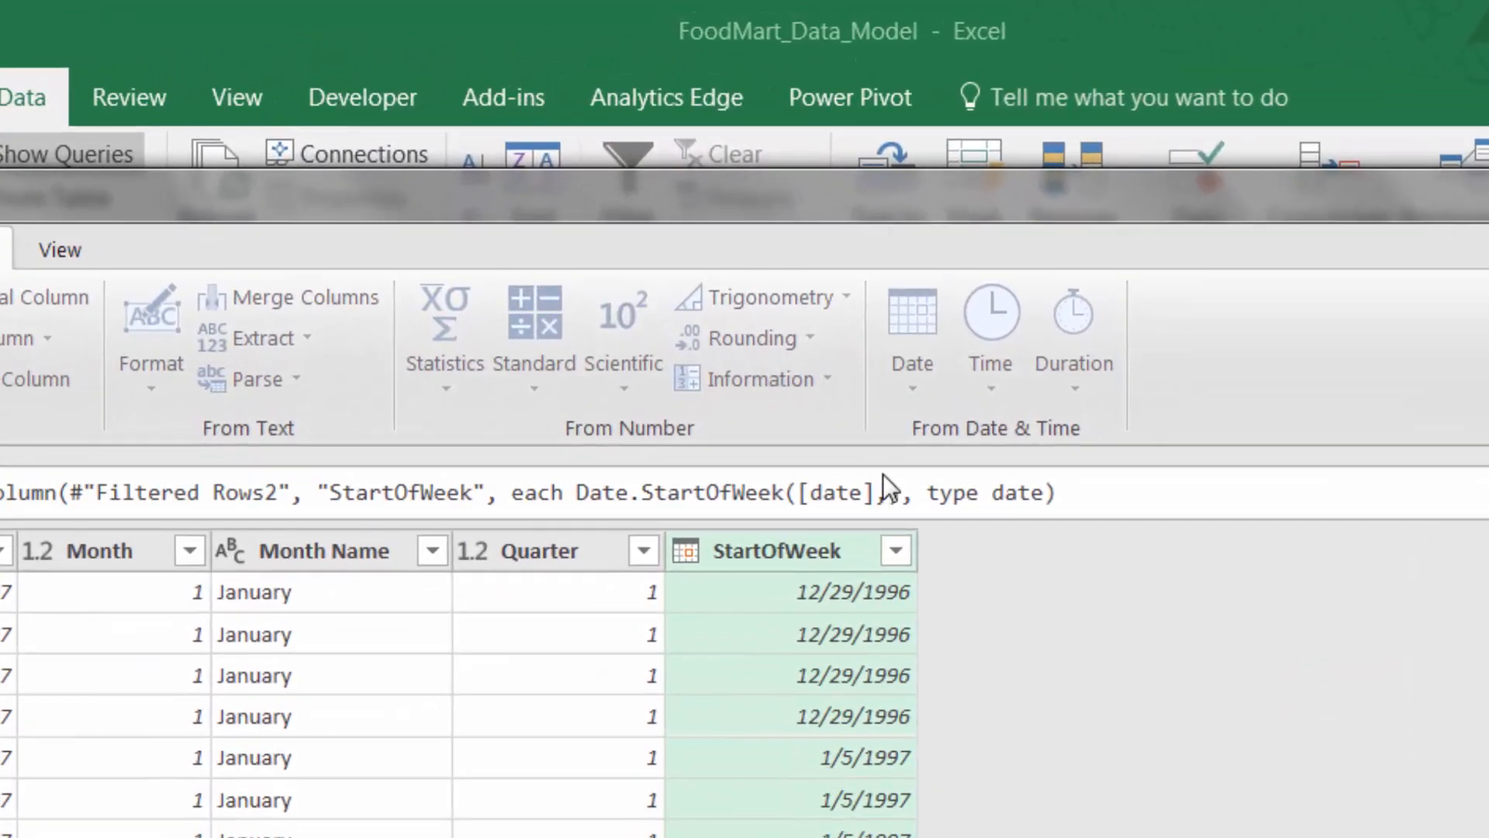
{"action": "type", "text": "Day"}
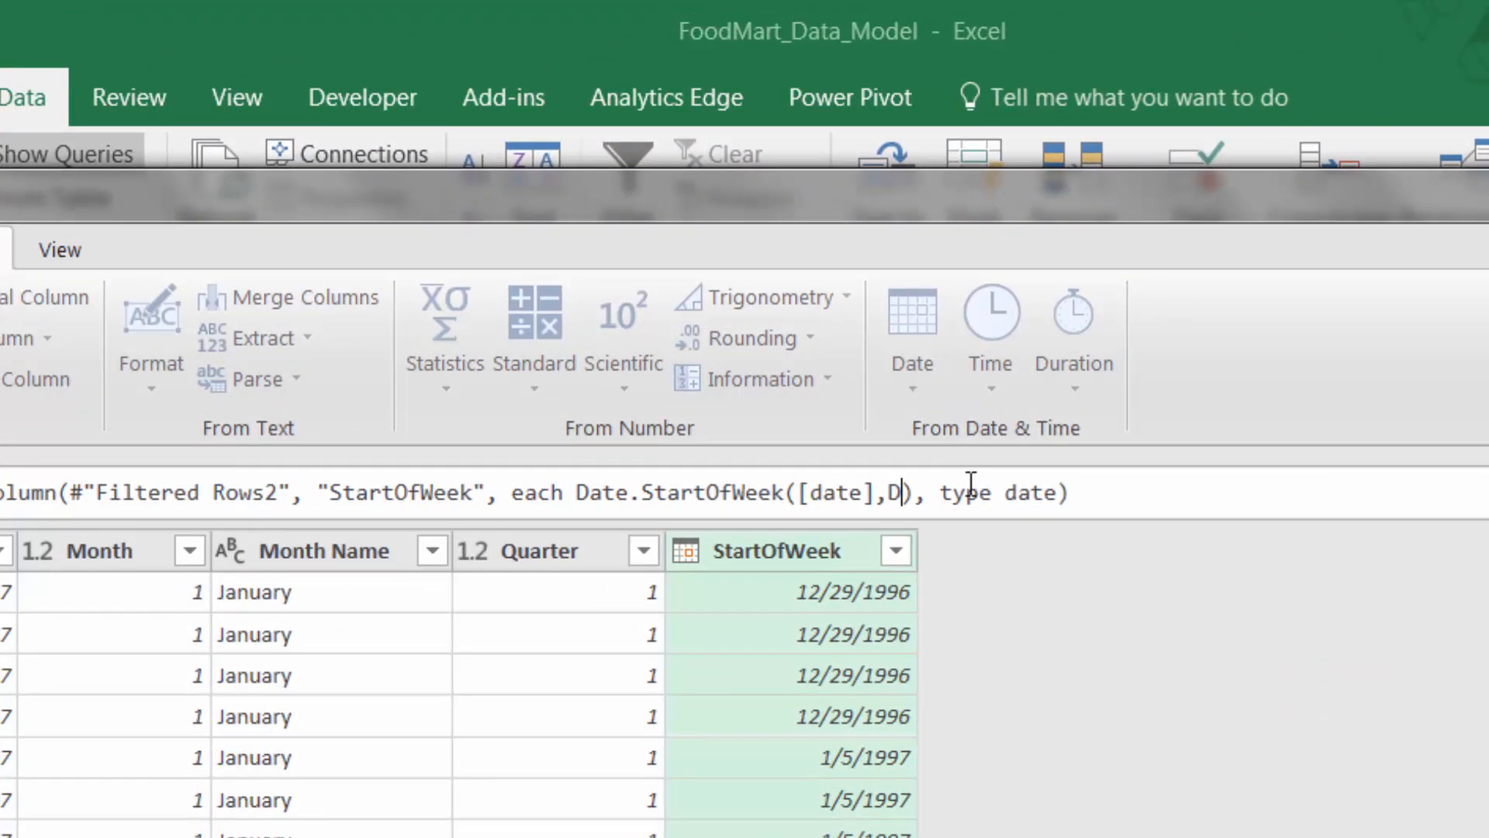
{"action": "type", "text": ".Monday"}
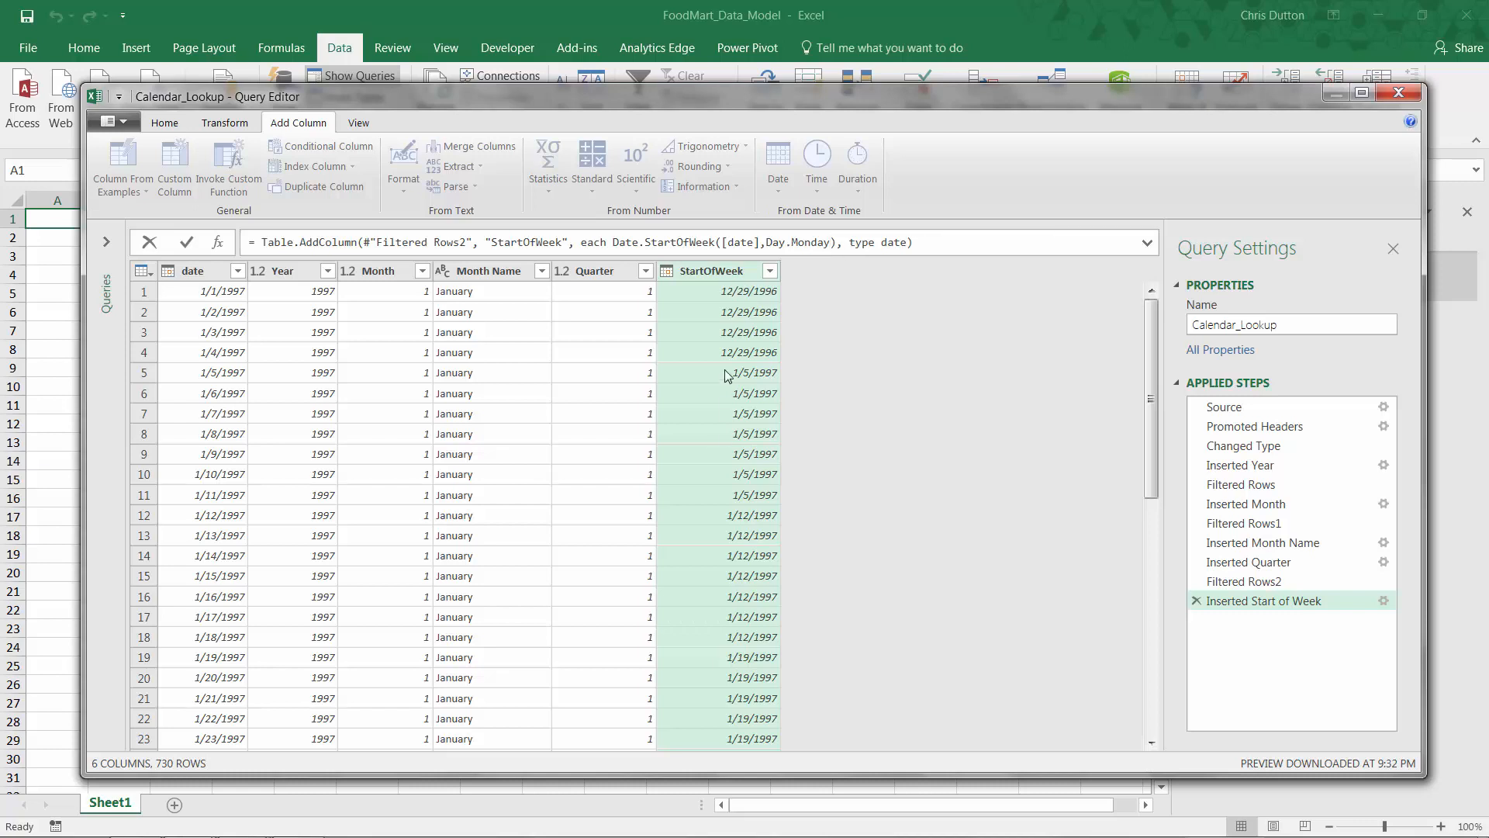
{"action": "key", "text": "Return"}
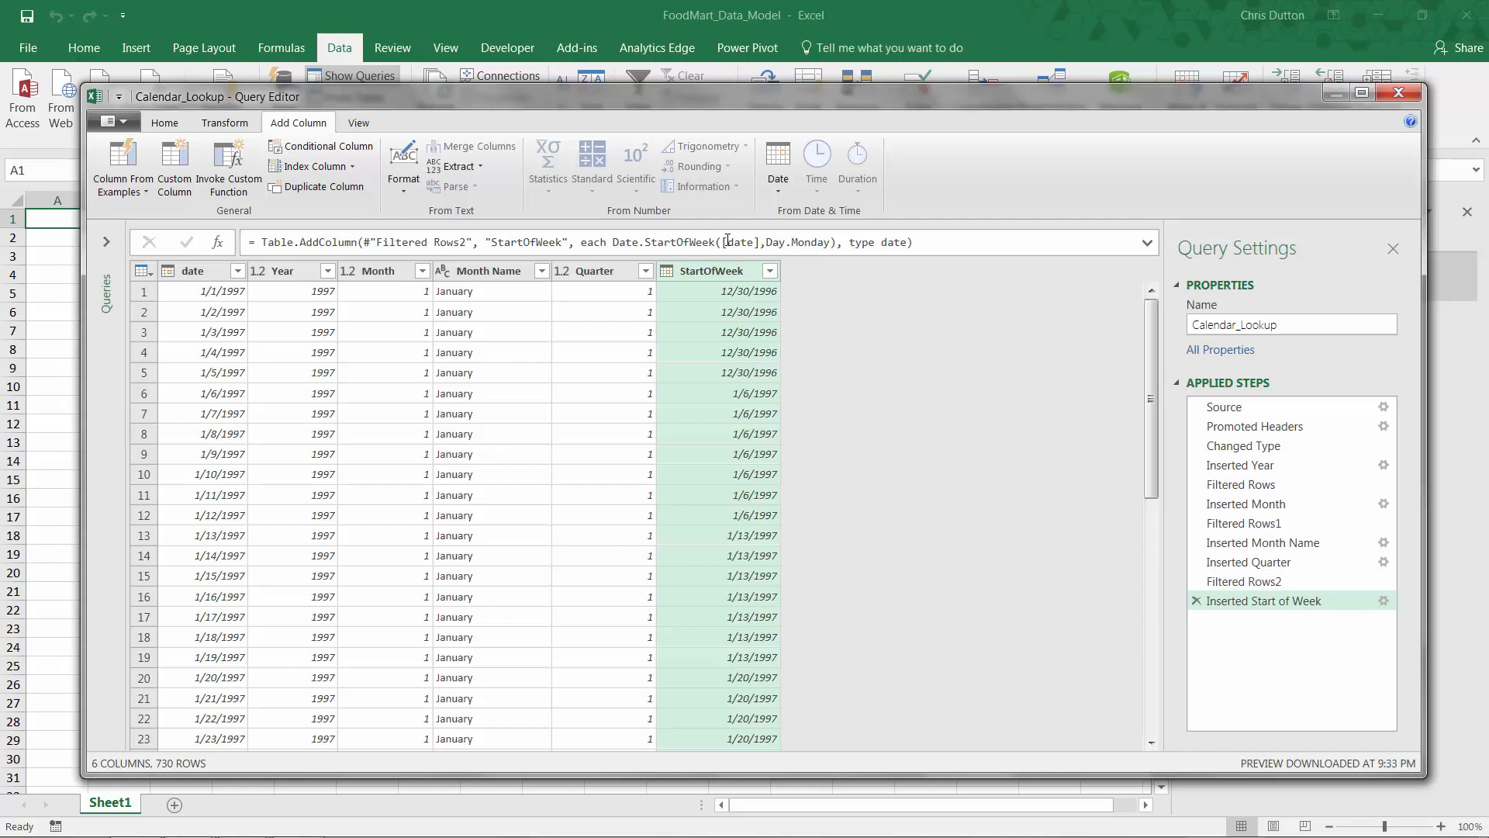
Step: Add a Day column based on the date column and check its filter values, keeping all of them selected
{"action": "left_click", "coordinate": [203, 272]}
{"action": "left_click", "coordinate": [768, 186]}
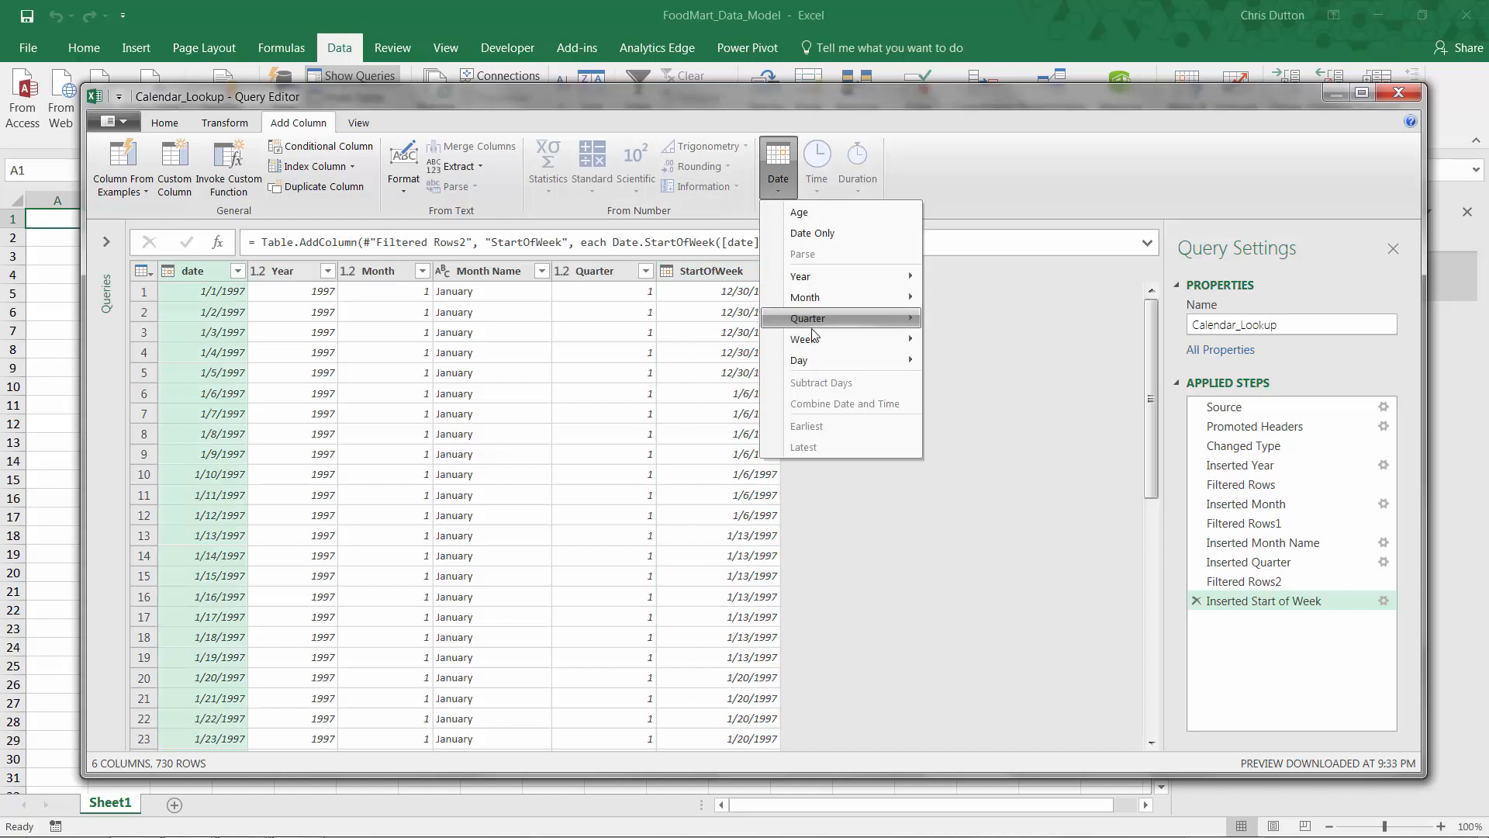
{"action": "mouse_move", "coordinate": [821, 360]}
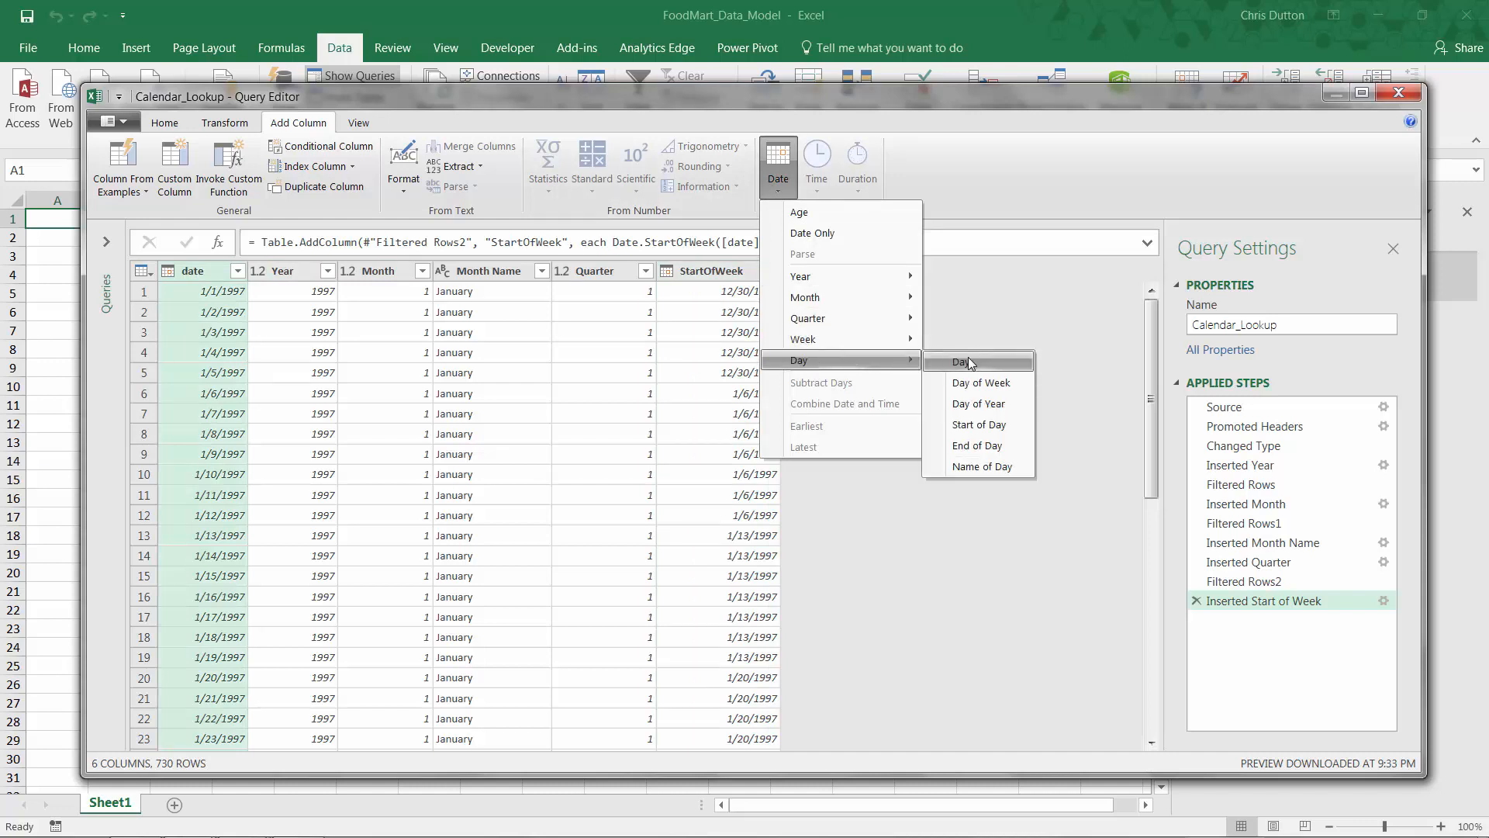
{"action": "left_click", "coordinate": [959, 360]}
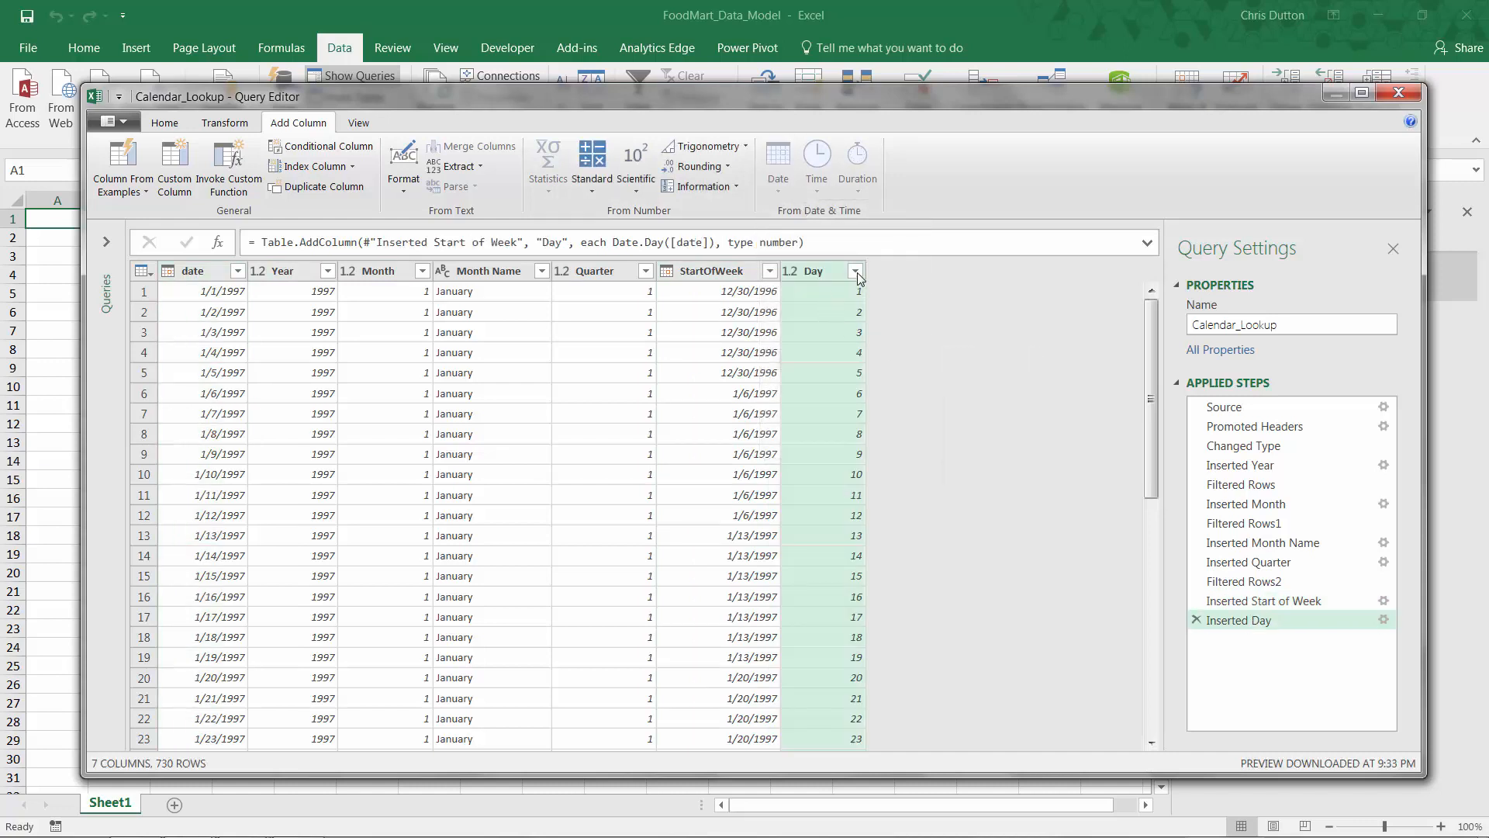
{"action": "left_click", "coordinate": [856, 271]}
{"action": "left_click_drag", "start_coordinate": [843, 532], "coordinate": [830, 626]}
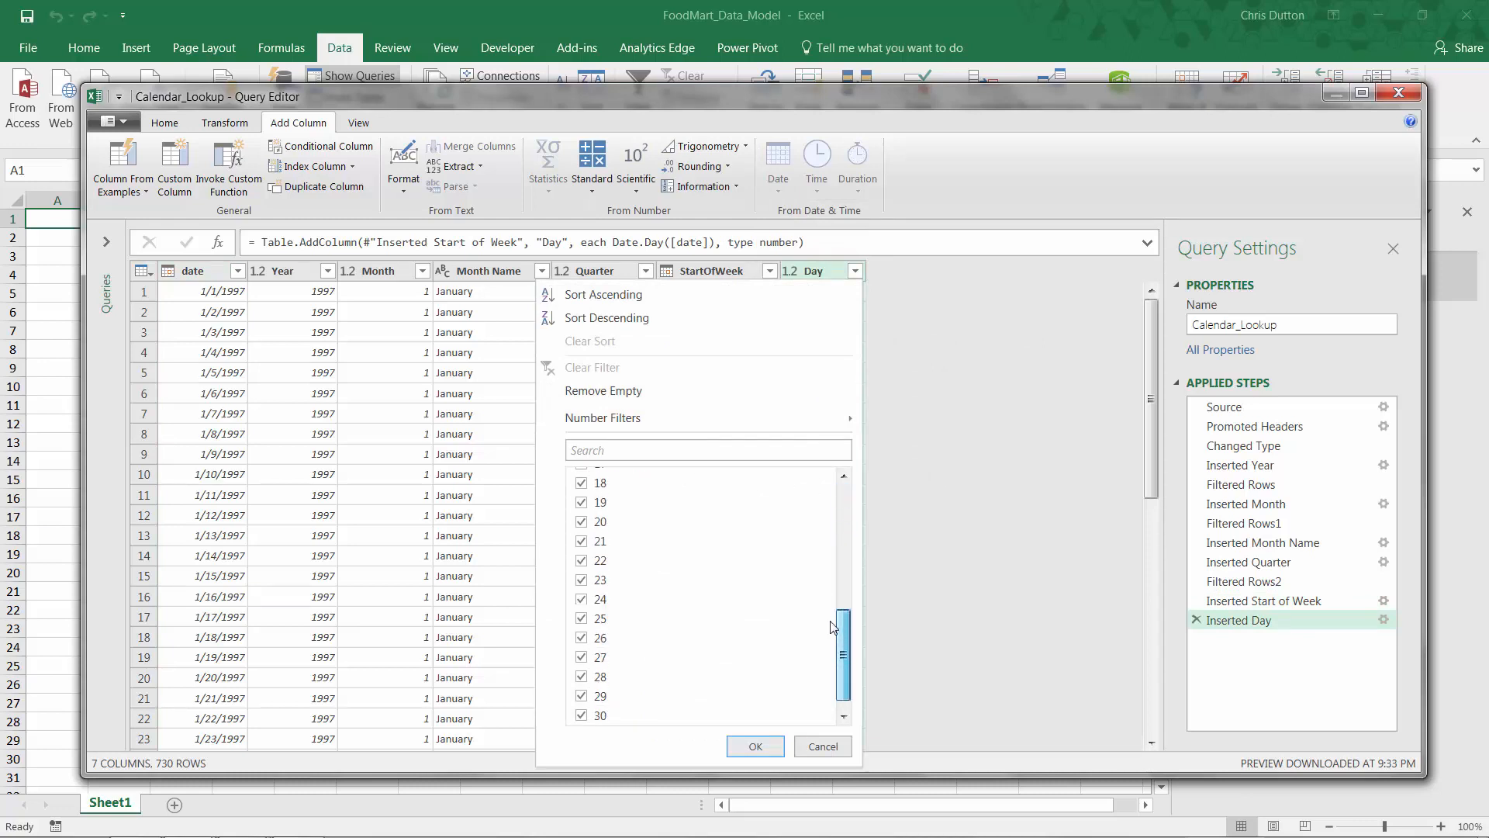
{"action": "left_click", "coordinate": [757, 746]}
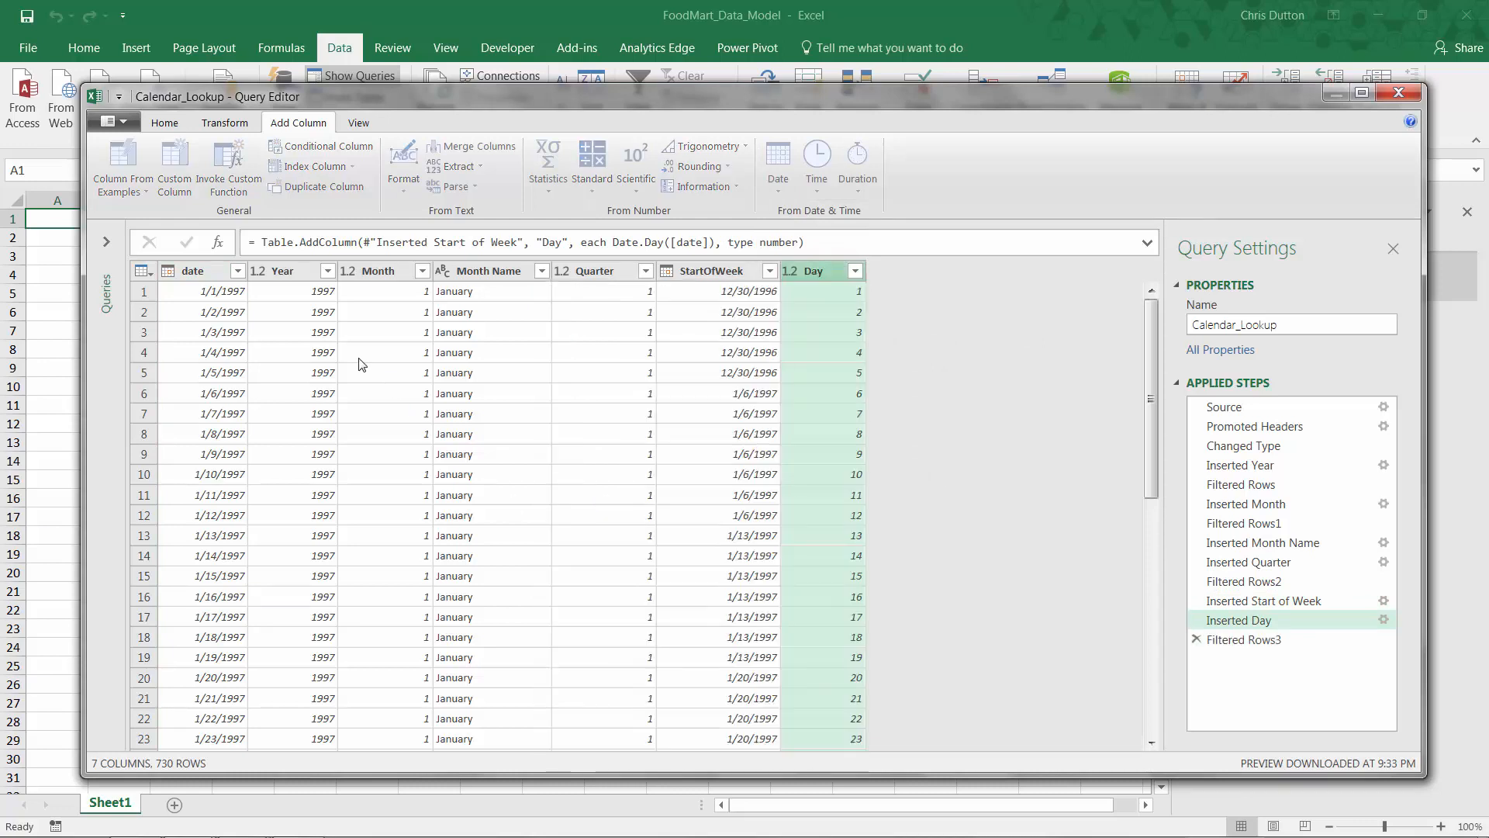
Step: Add a column with the name of the day based on the date column
{"action": "left_click", "coordinate": [191, 271]}
{"action": "left_click", "coordinate": [778, 164]}
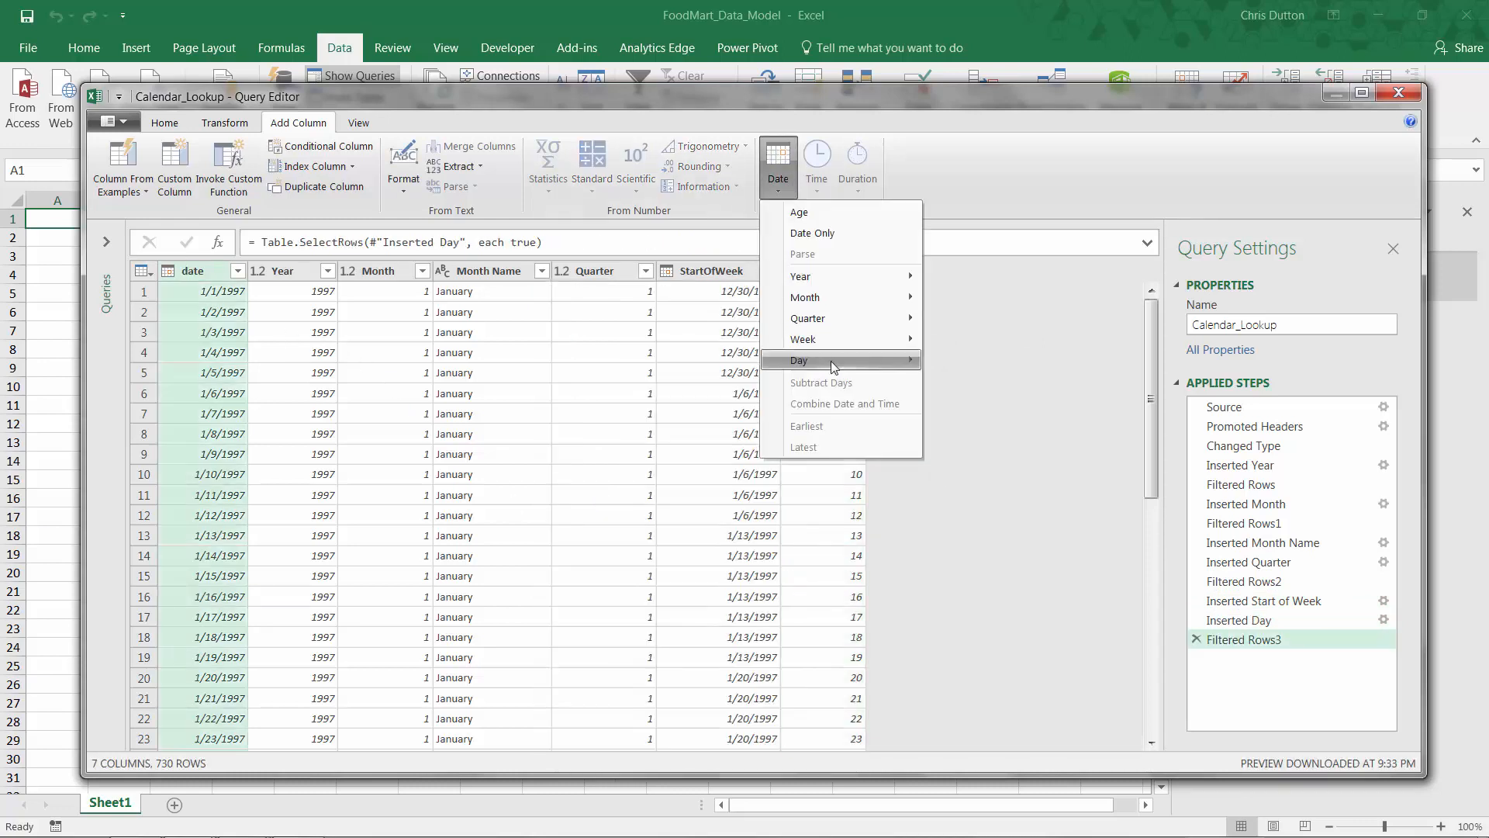
{"action": "mouse_move", "coordinate": [832, 361]}
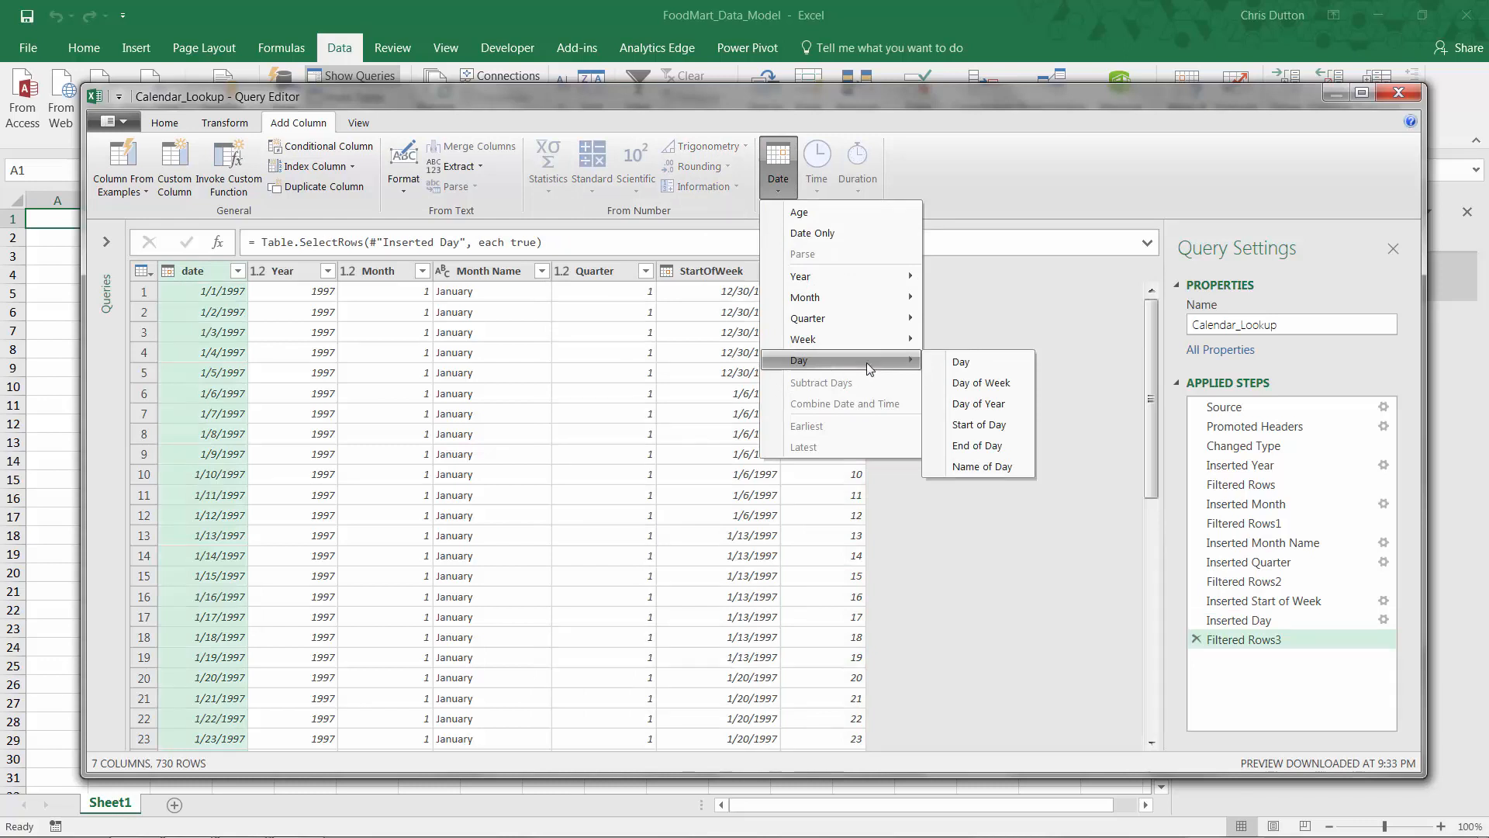
{"action": "left_click", "coordinate": [975, 467]}
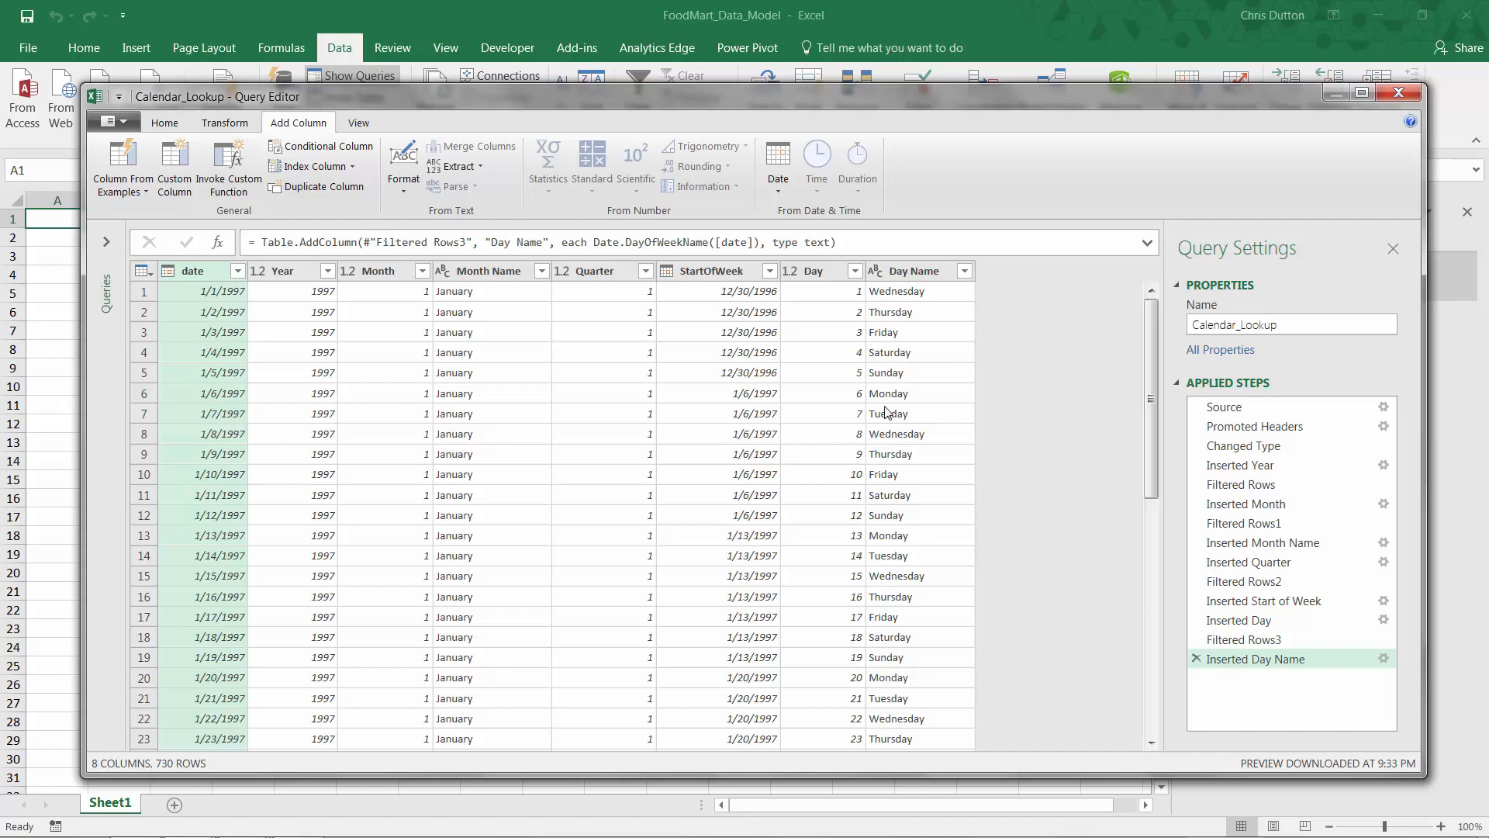
Step: Close the query editor and load Calendar_Lookup as a connection only, adding its data to the Data Model
{"action": "left_click", "coordinate": [123, 124]}
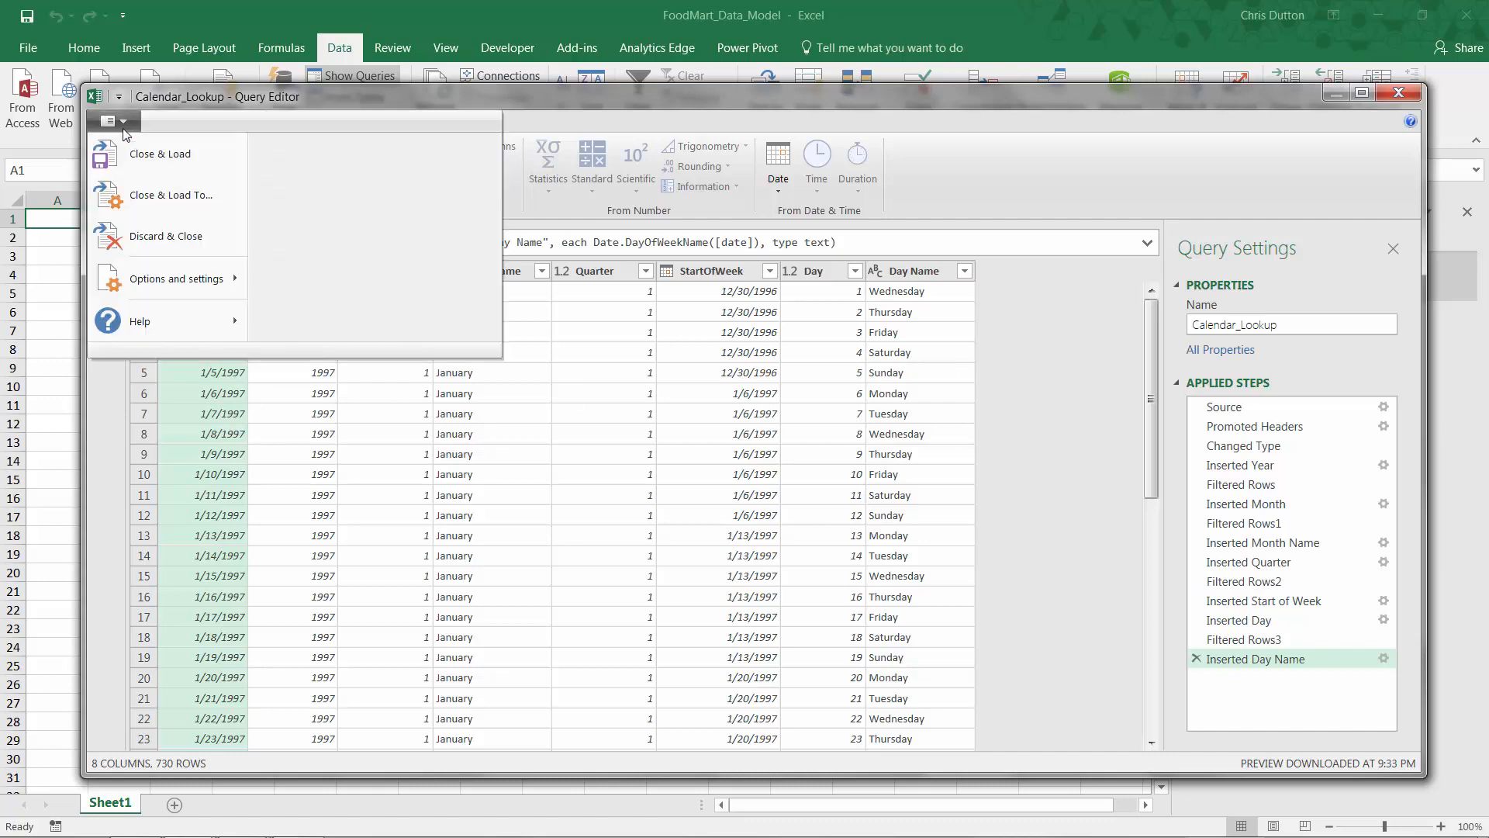
{"action": "left_click", "coordinate": [160, 206]}
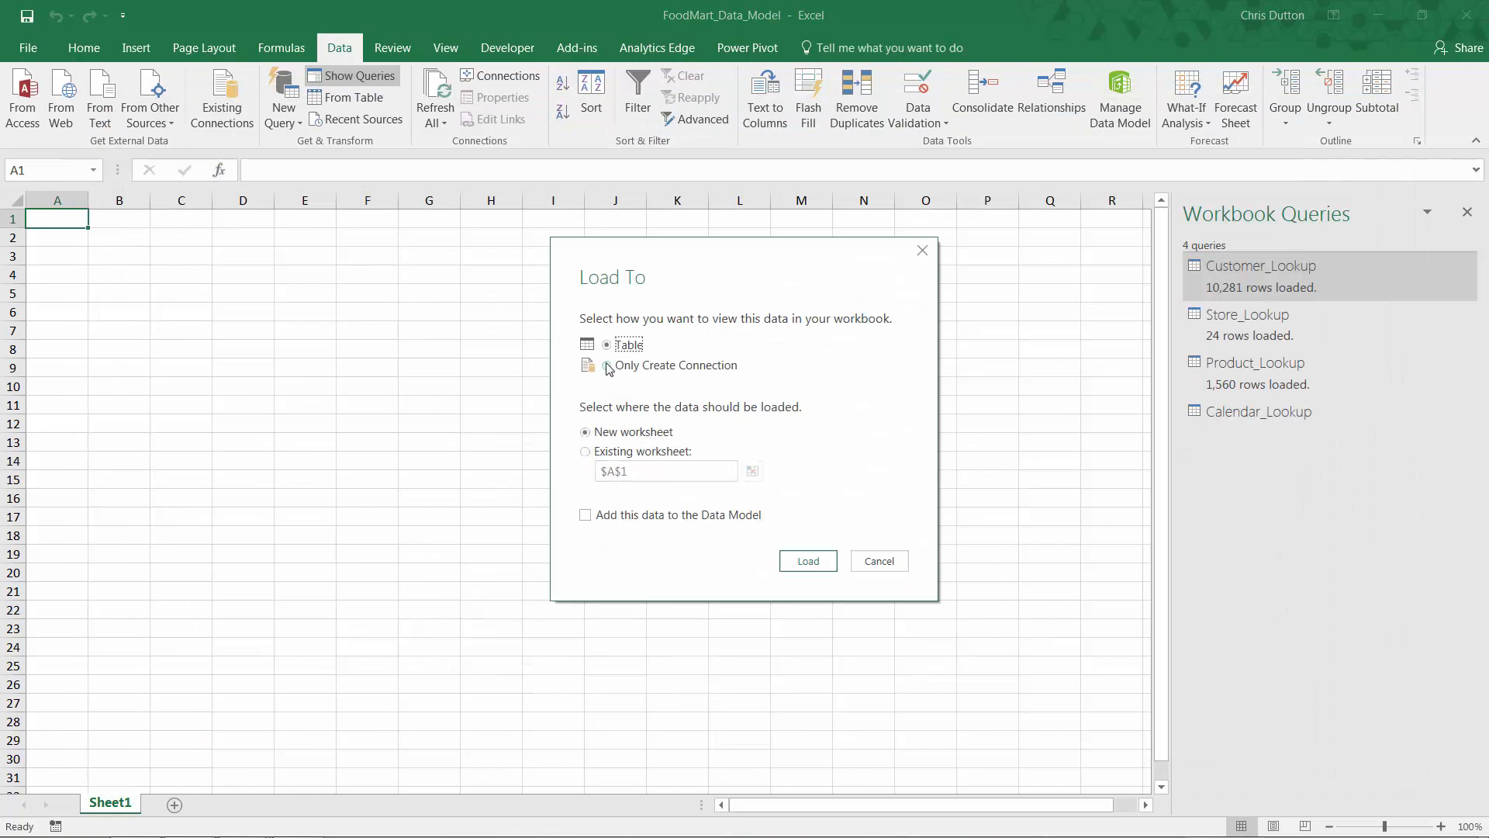
{"action": "left_click", "coordinate": [607, 365]}
{"action": "left_click", "coordinate": [586, 515]}
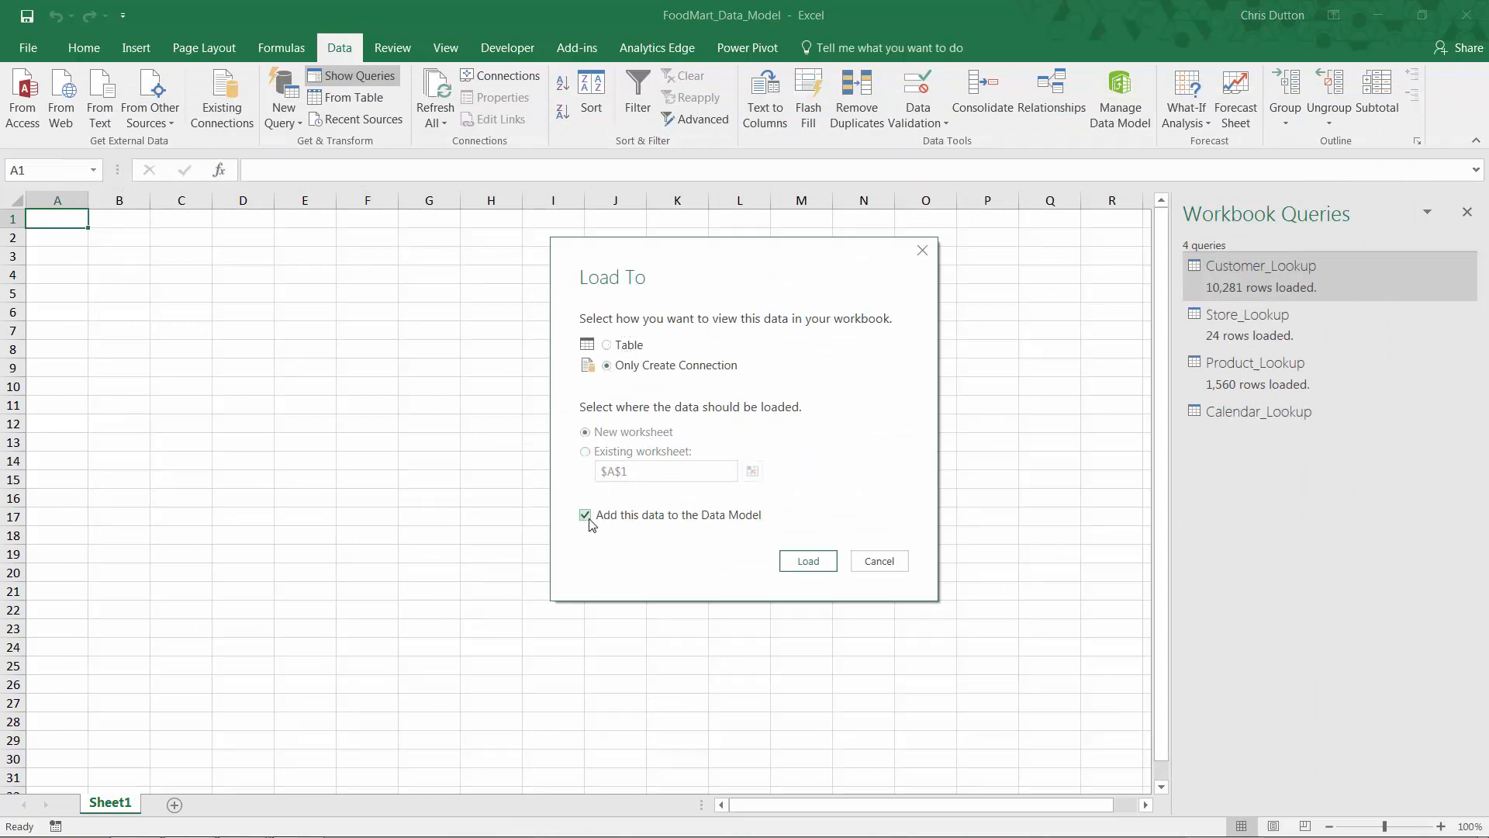
{"action": "left_click", "coordinate": [788, 563]}
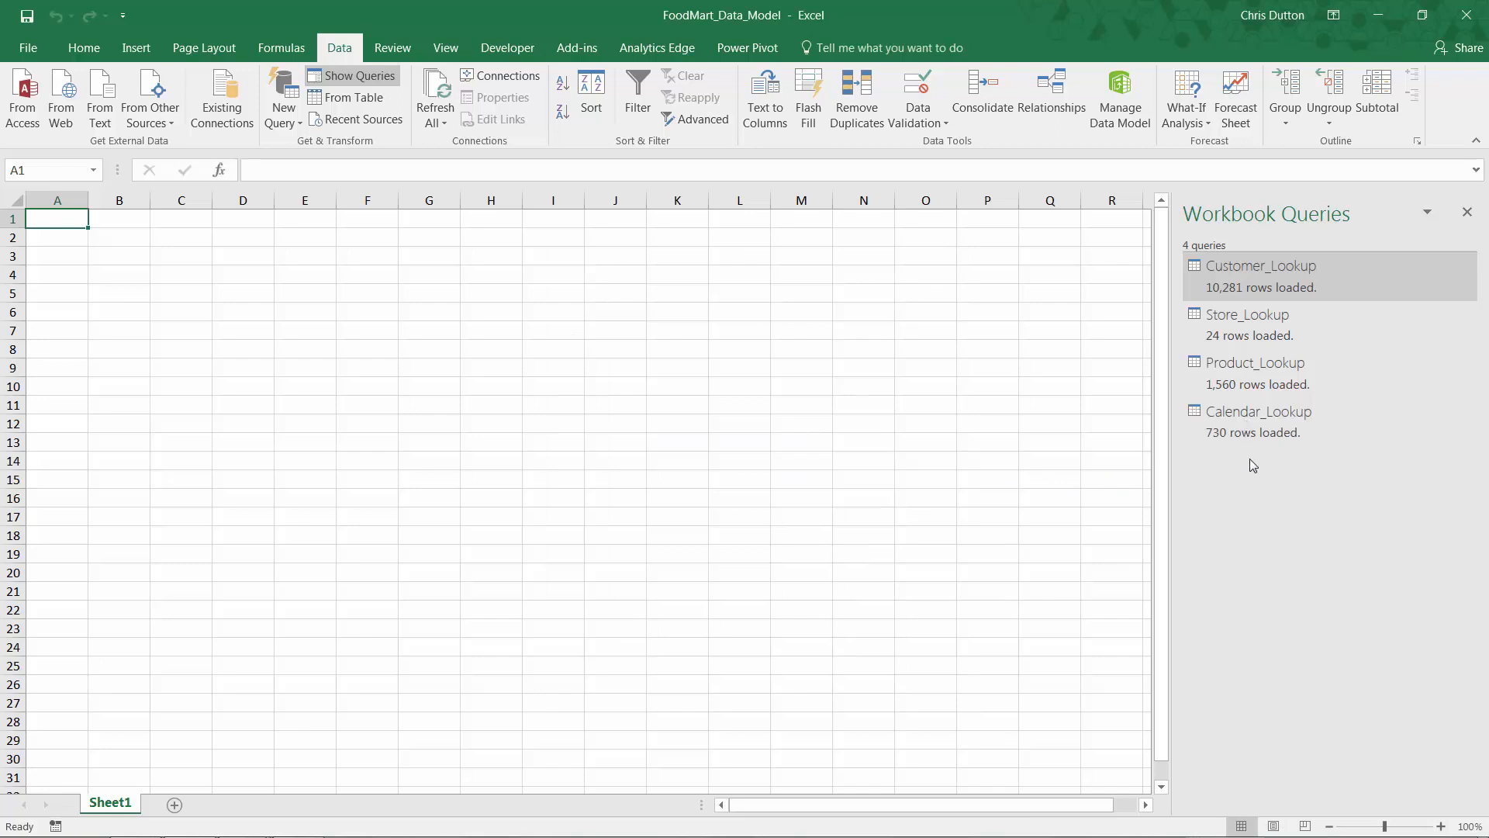
Step: Examine the Calendar_Lookup table in the Power Pivot data model, then close Power Pivot to return to the workbook
{"action": "mouse_move", "coordinate": [1214, 449]}
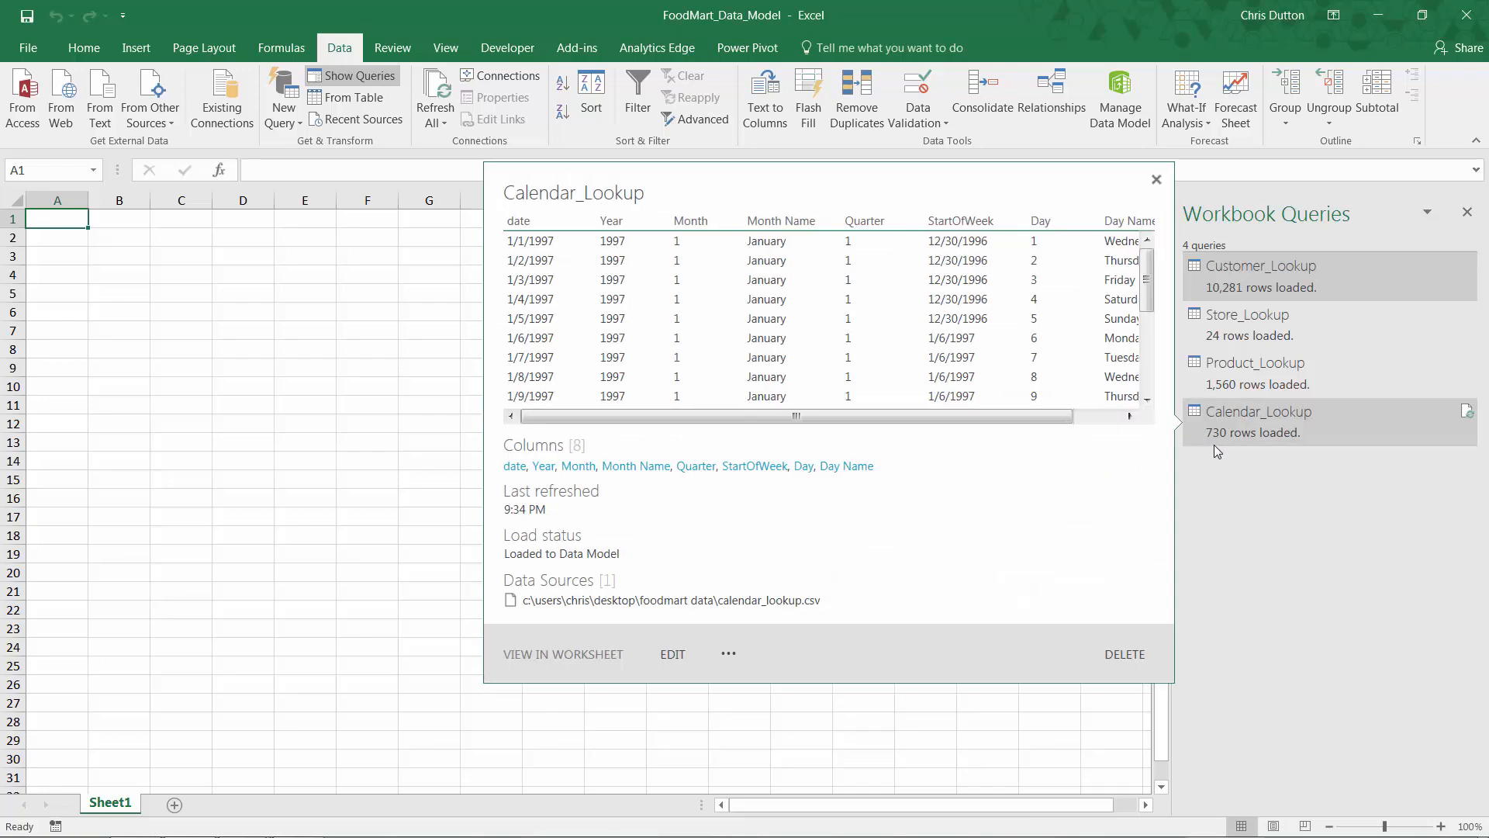
{"action": "left_click", "coordinate": [1120, 99]}
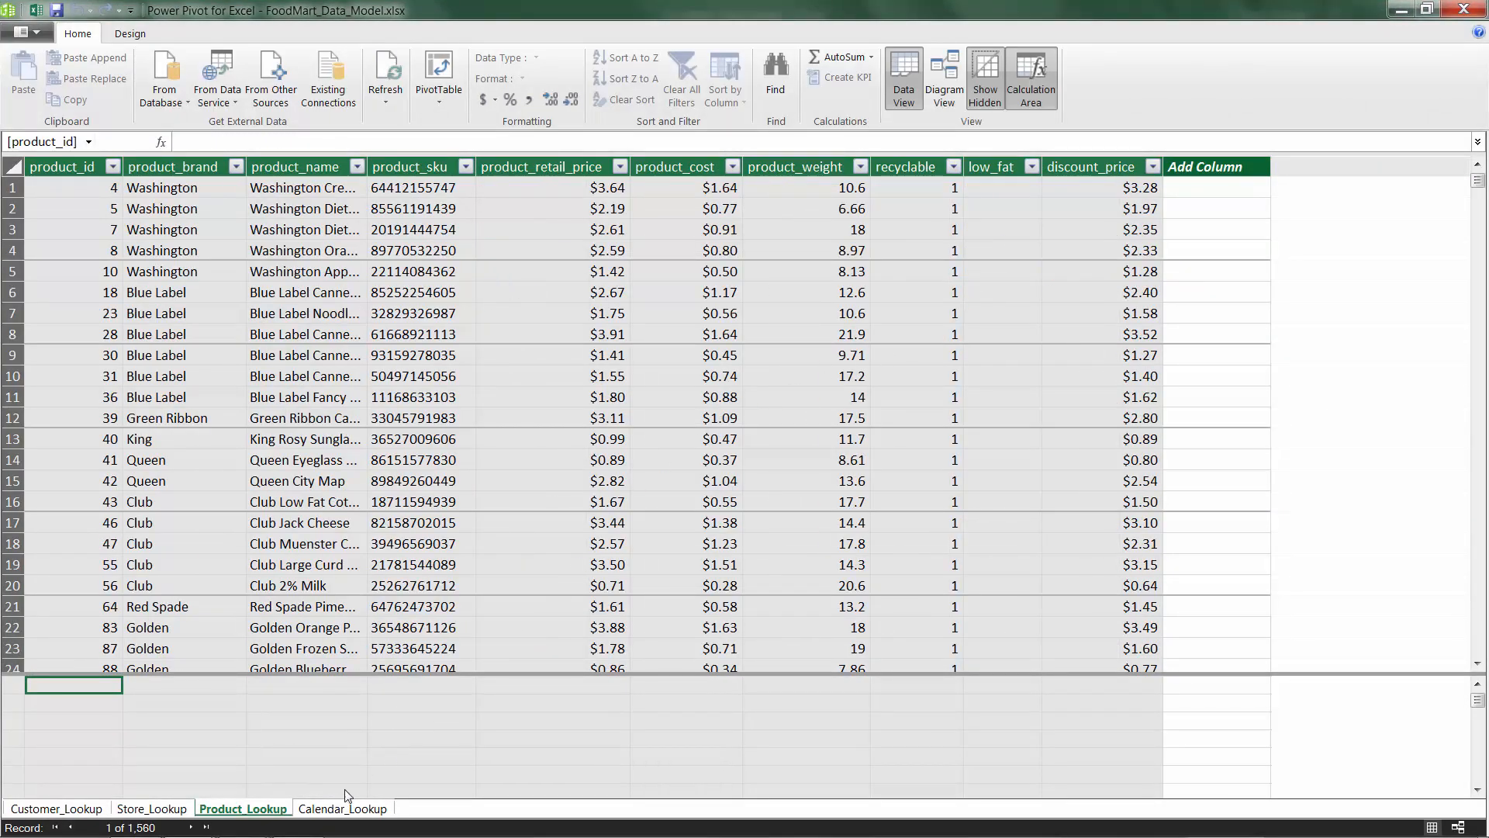
{"action": "left_click", "coordinate": [331, 810]}
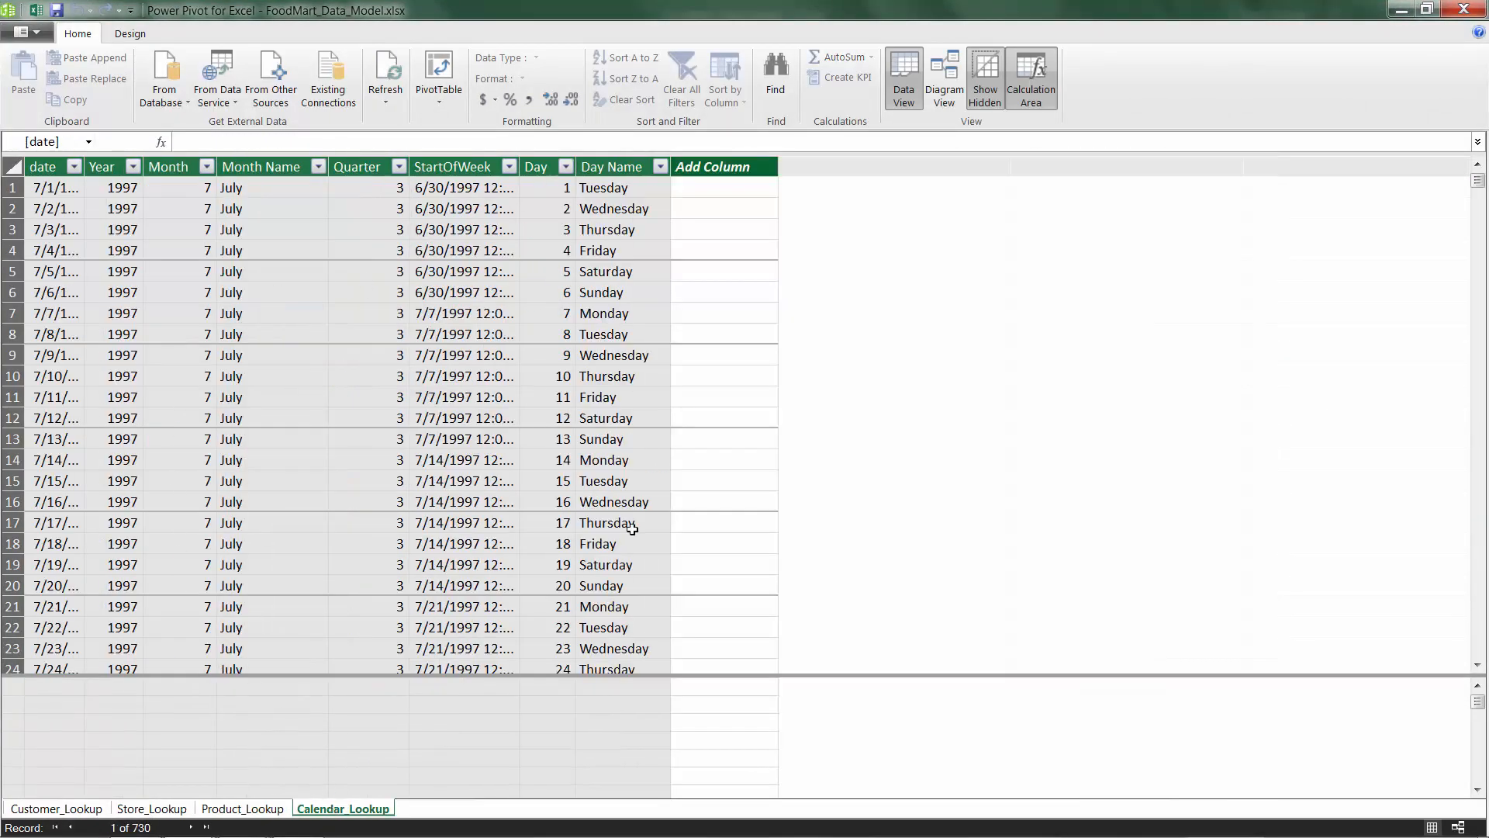
{"action": "left_click", "coordinate": [1464, 9]}
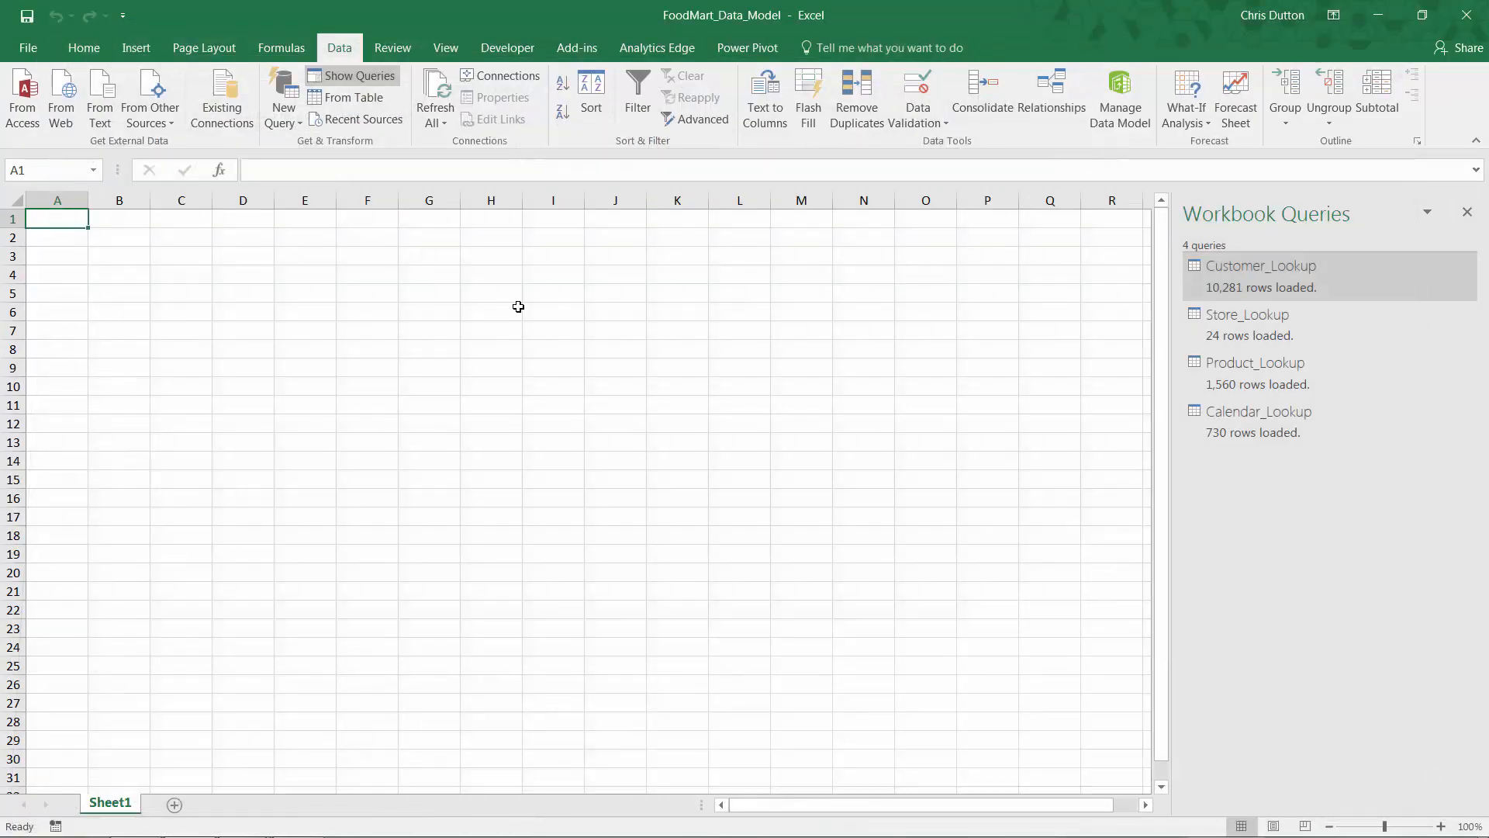